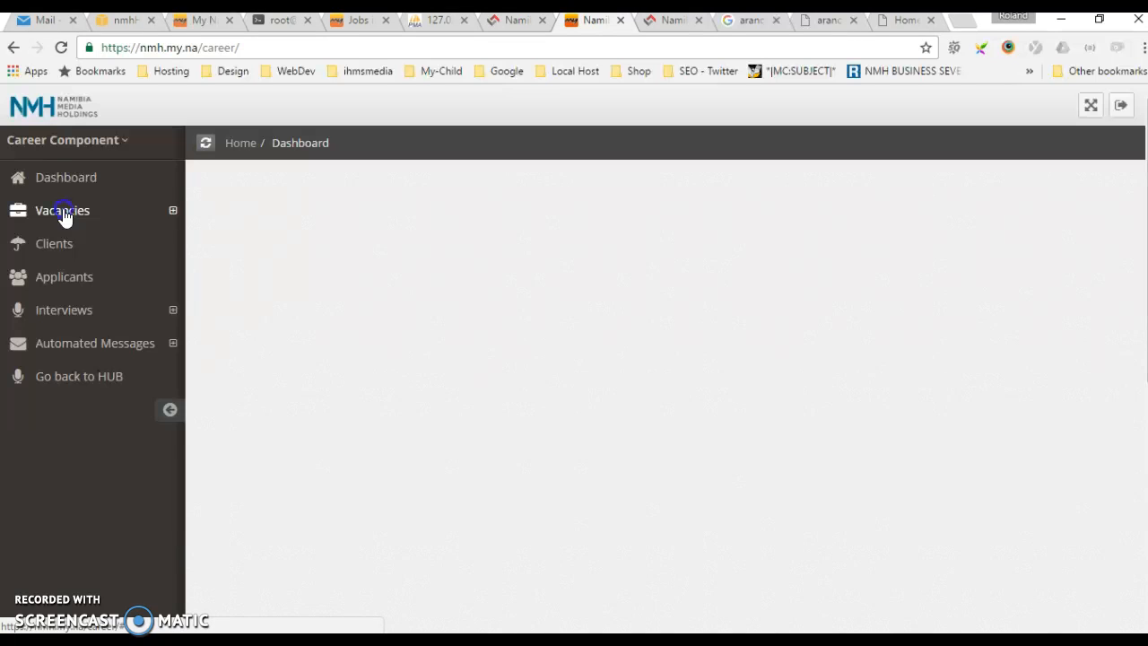
# Open the vacancy list and start adding a new vacancy
pyautogui.click(64, 214)
pyautogui.click(77, 248)
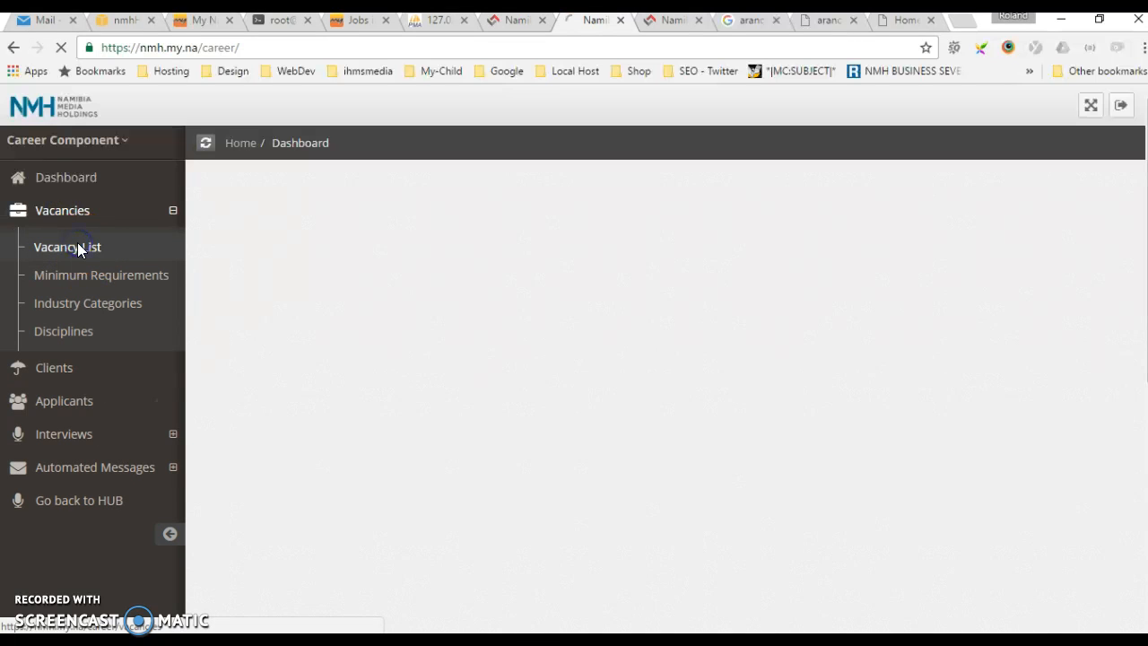
pyautogui.click(88, 248)
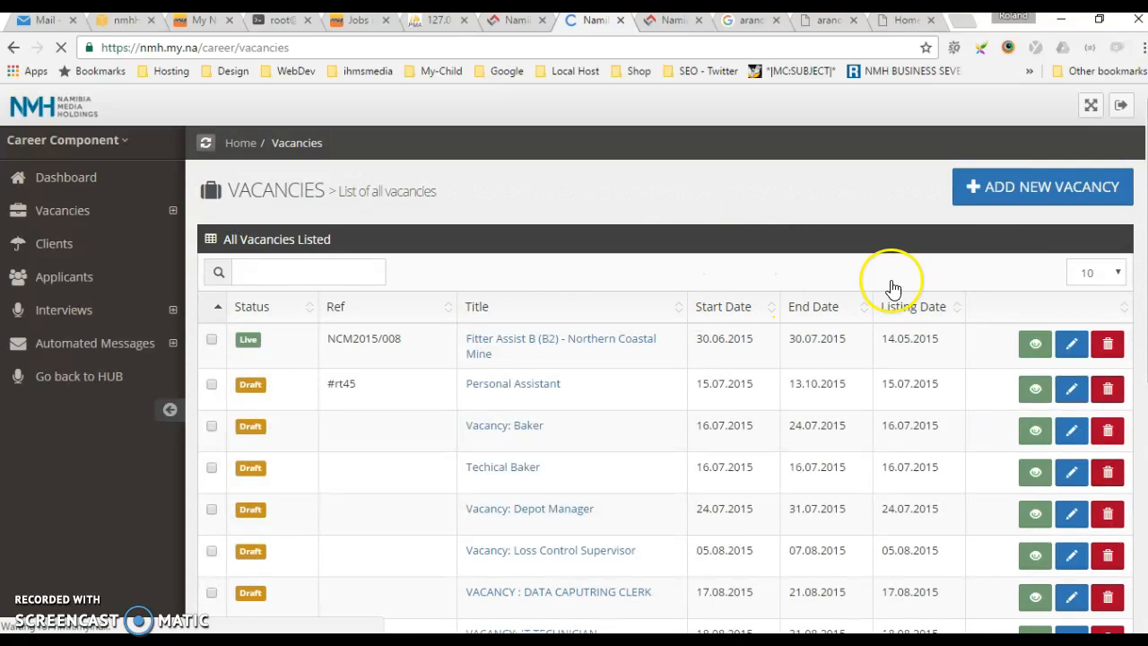
pyautogui.click(1012, 188)
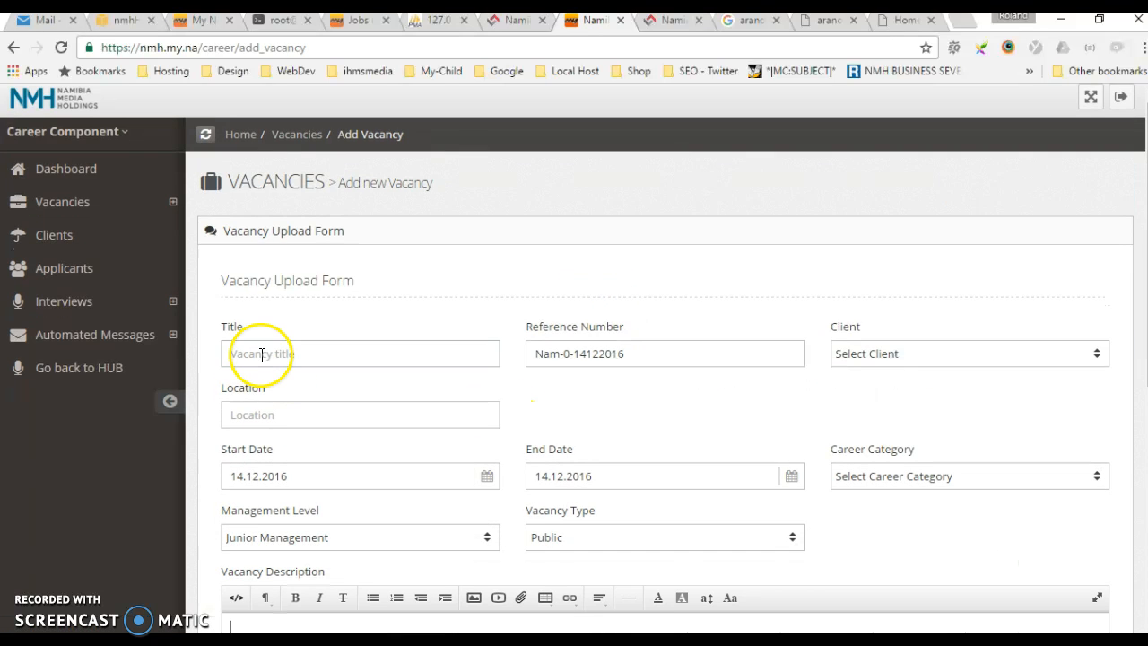
# Paste the job title Media Buyer from the e-mail into the new vacancy's Title
pyautogui.scroll(-2, 296, 340)
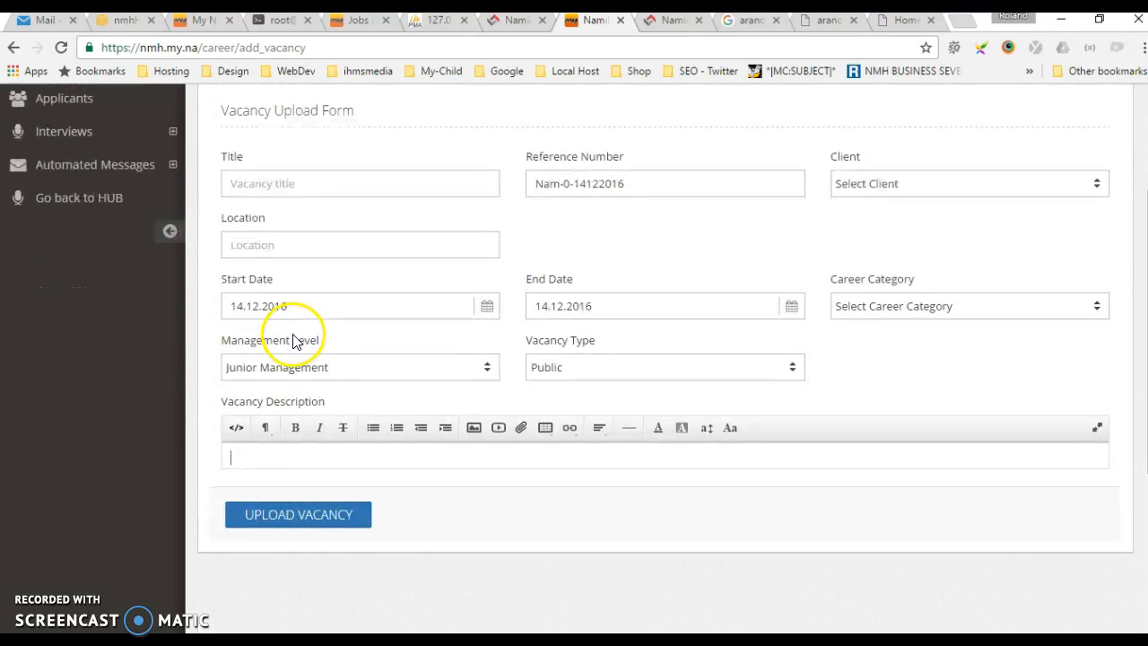
pyautogui.scroll(1, 278, 328)
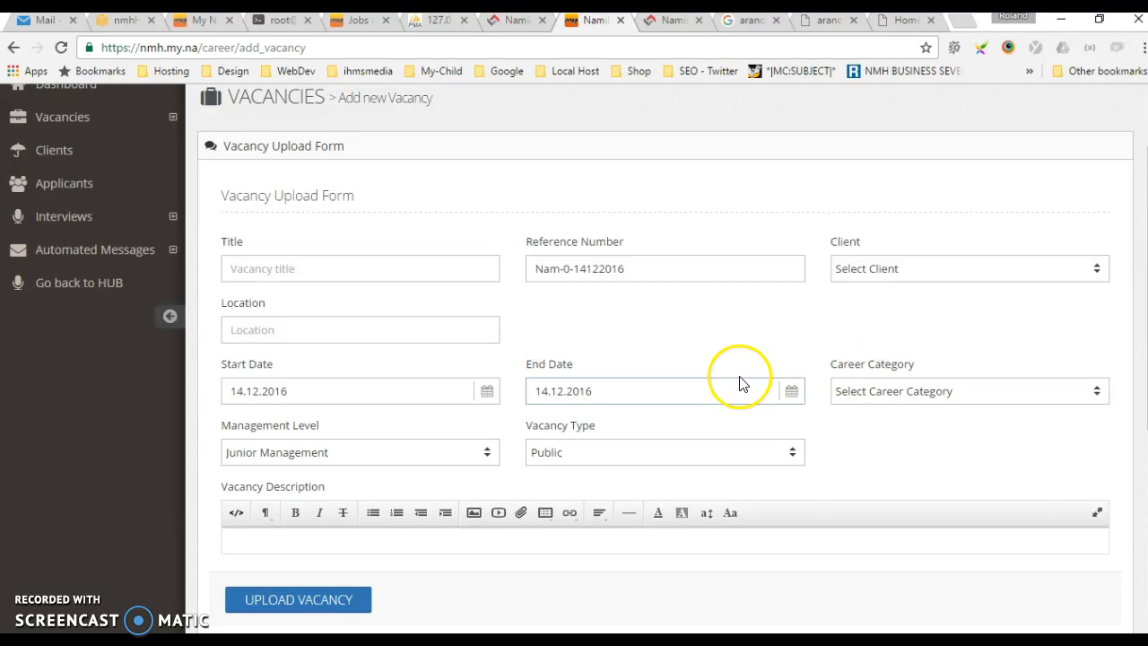
pyautogui.click(266, 268)
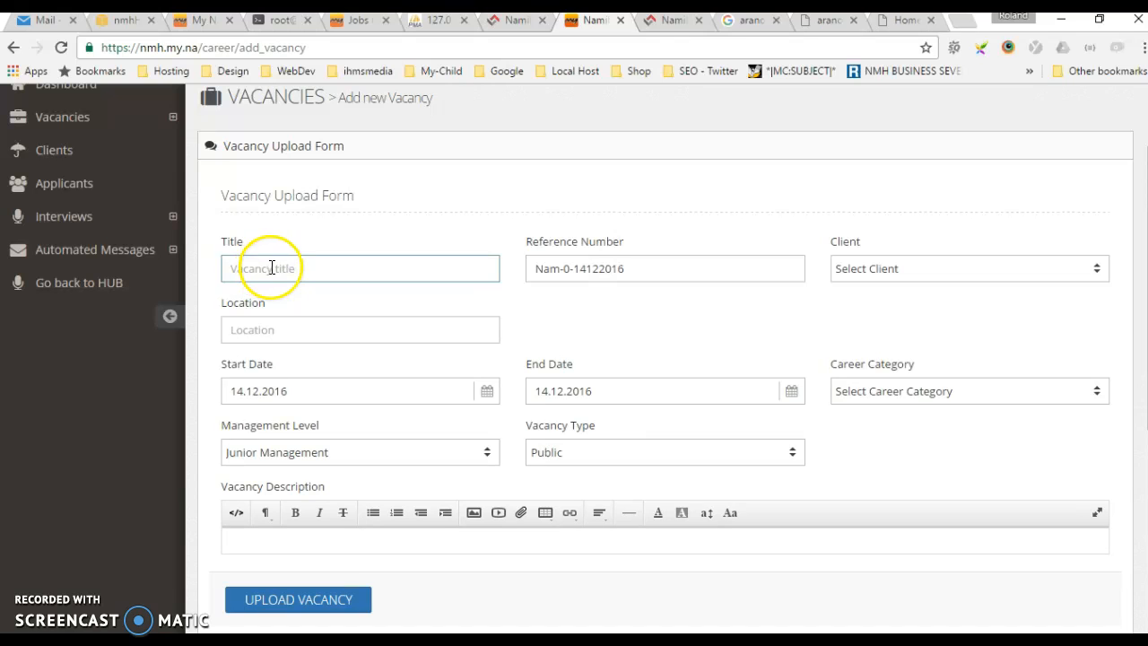
pyautogui.click(38, 20)
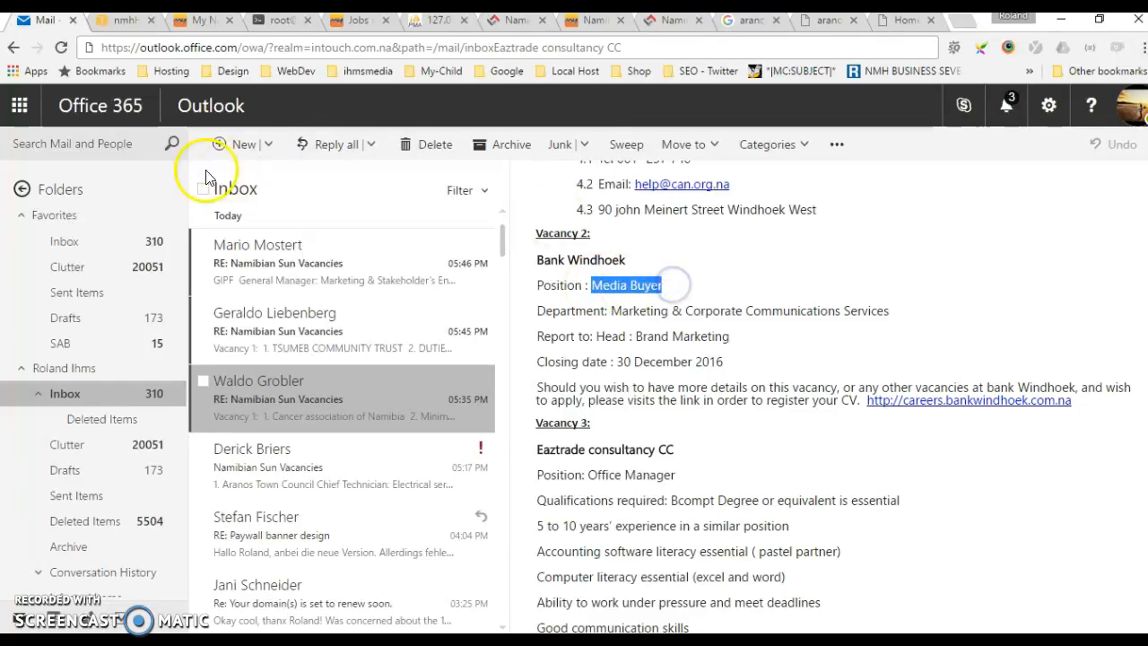
pyautogui.click(595, 20)
pyautogui.click(229, 265)
pyautogui.write('Media Buyer')
# Copy the Bank Windhoek vacancy details from the e-mail and paste them into the Vacancy Description
pyautogui.click(47, 22)
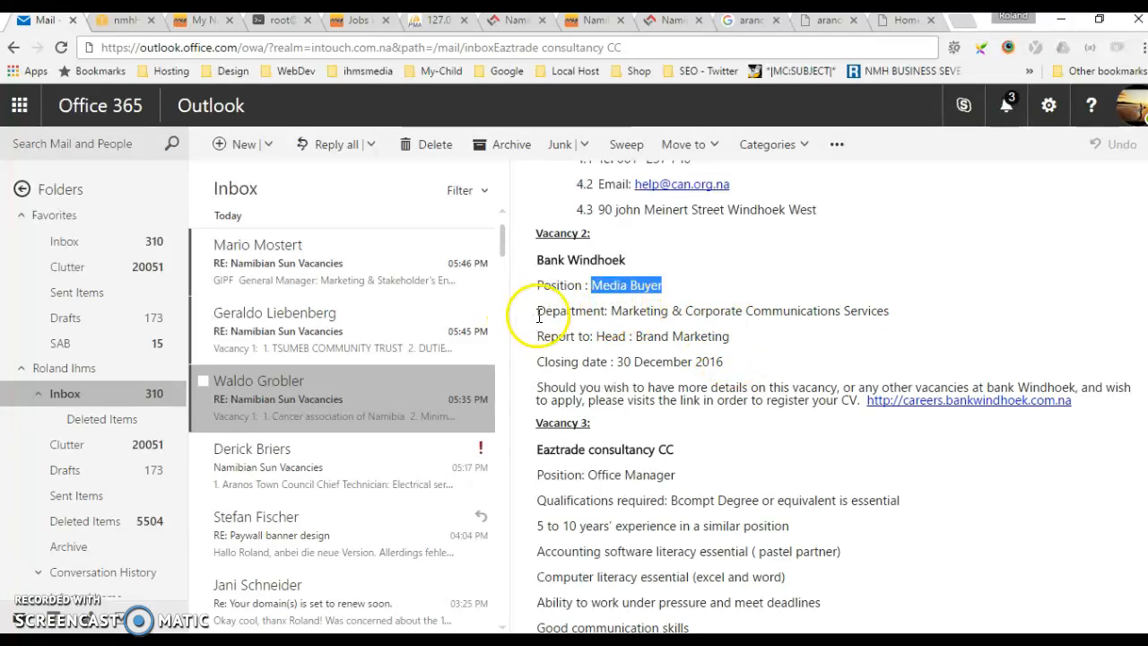
pyautogui.moveTo(537, 286); pyautogui.dragTo(1092, 398)
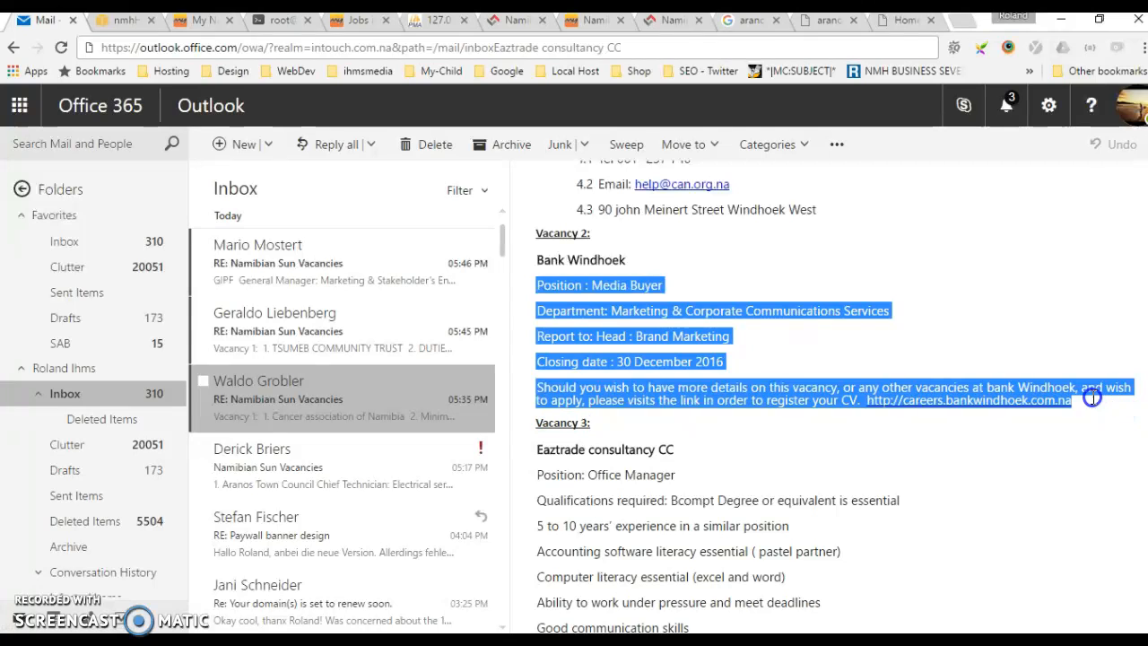
pyautogui.click(594, 30)
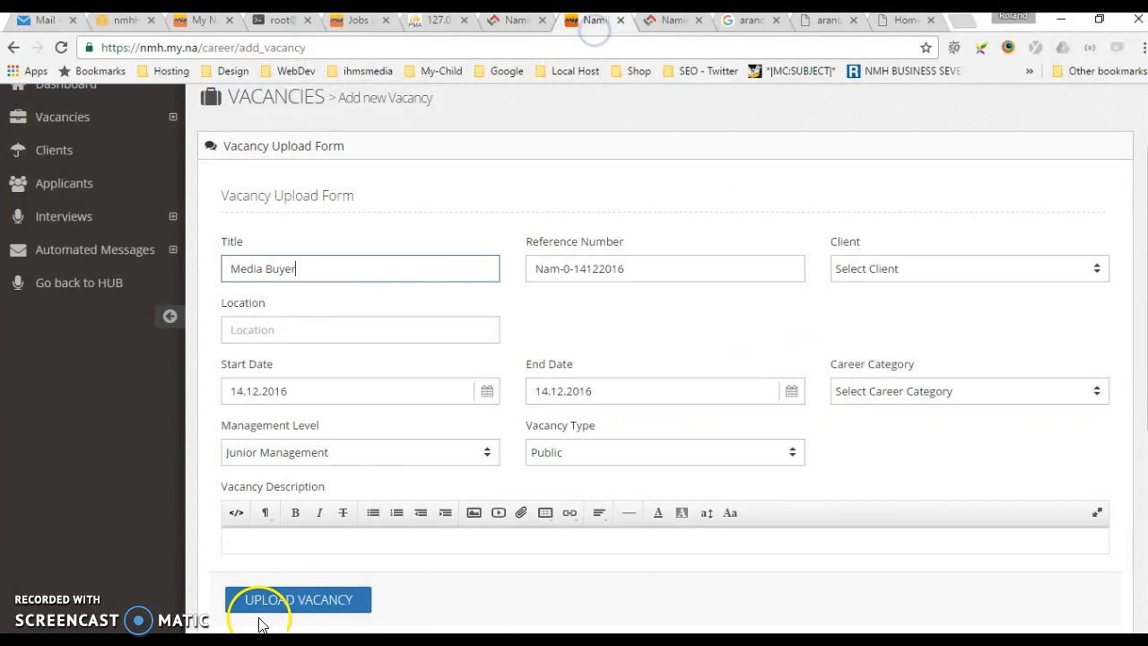
pyautogui.click(291, 533)
pyautogui.write('Position : Media Buyer 3.Department: Marketing & Corporate Communications Services 4.Report to: Head : Brand Marketing 5.Closing date : 30 December 2016 6.Should you wish to have more details on this vacancy, or any other vacancies at bank Windhoek, and wish to apply, please visits the link in order to register your CV. http://careers.bankwindhoek.com.na')
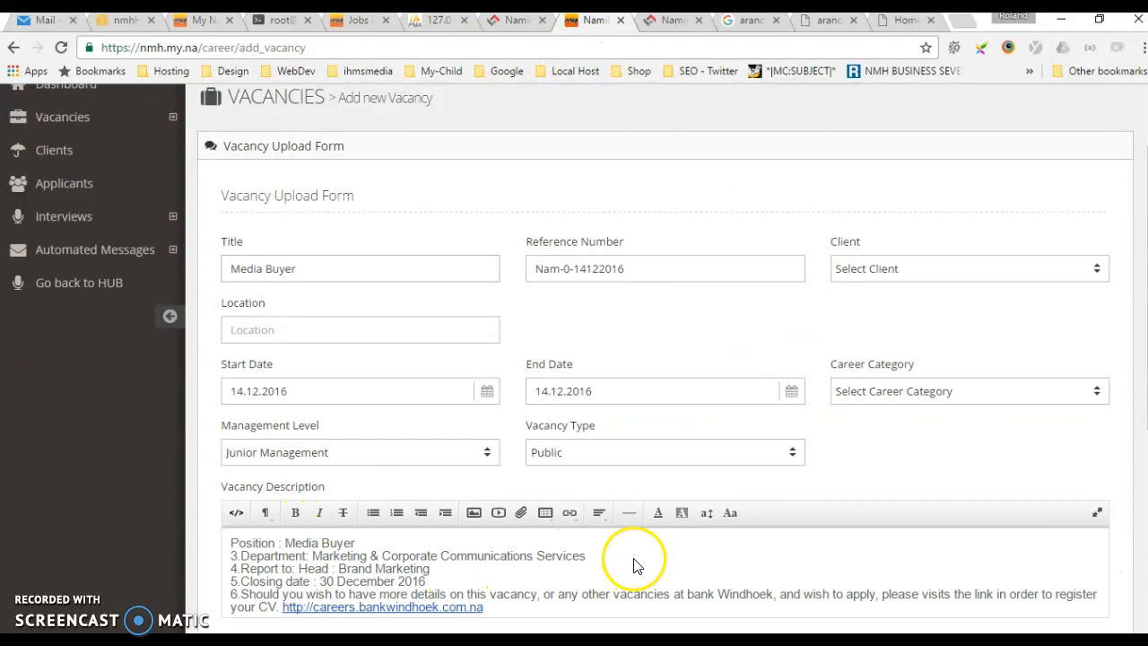
# Enter Windhoek as the location and set the end date to 30.12.2016
pyautogui.click(235, 329)
pyautogui.click(251, 330)
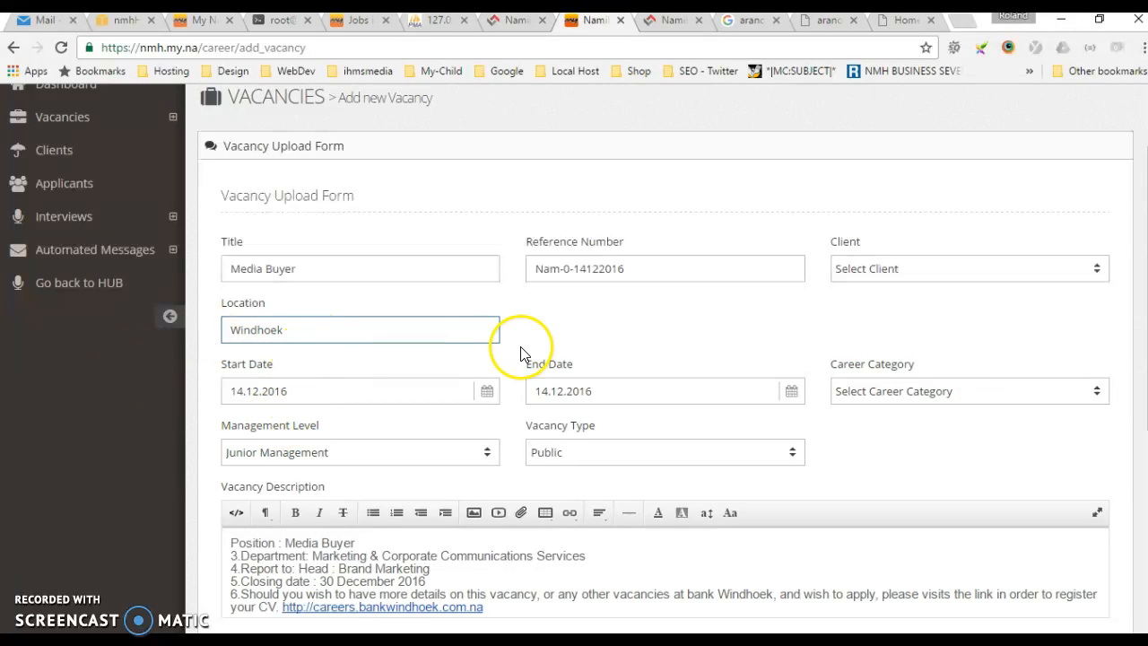
pyautogui.scroll(-1, 515, 350)
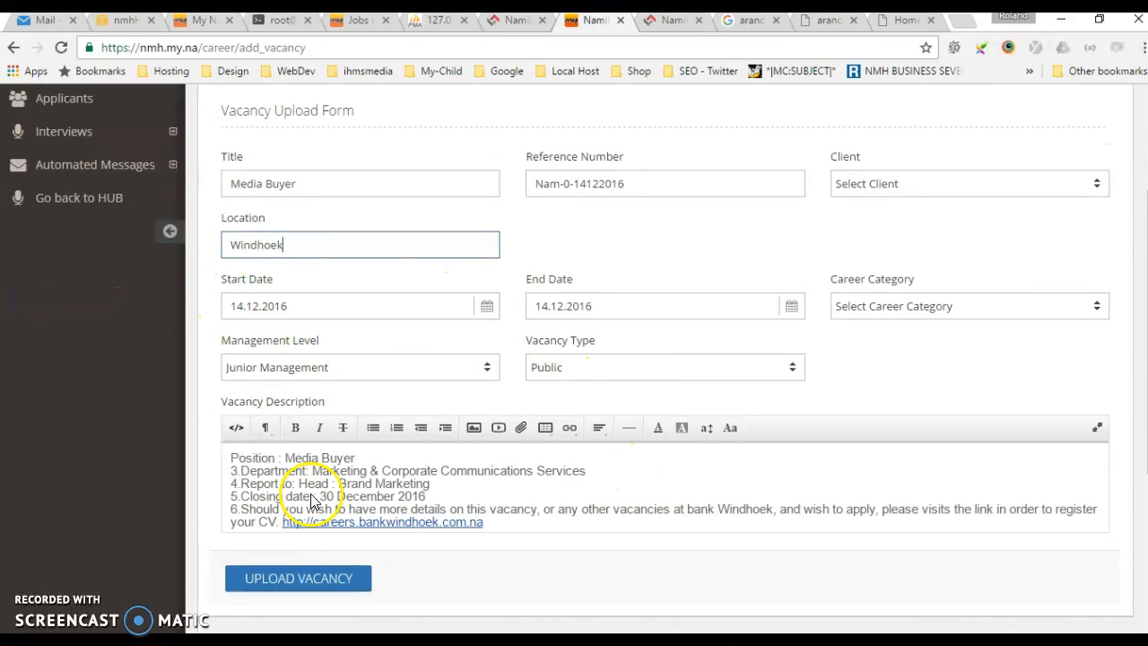
pyautogui.click(672, 301)
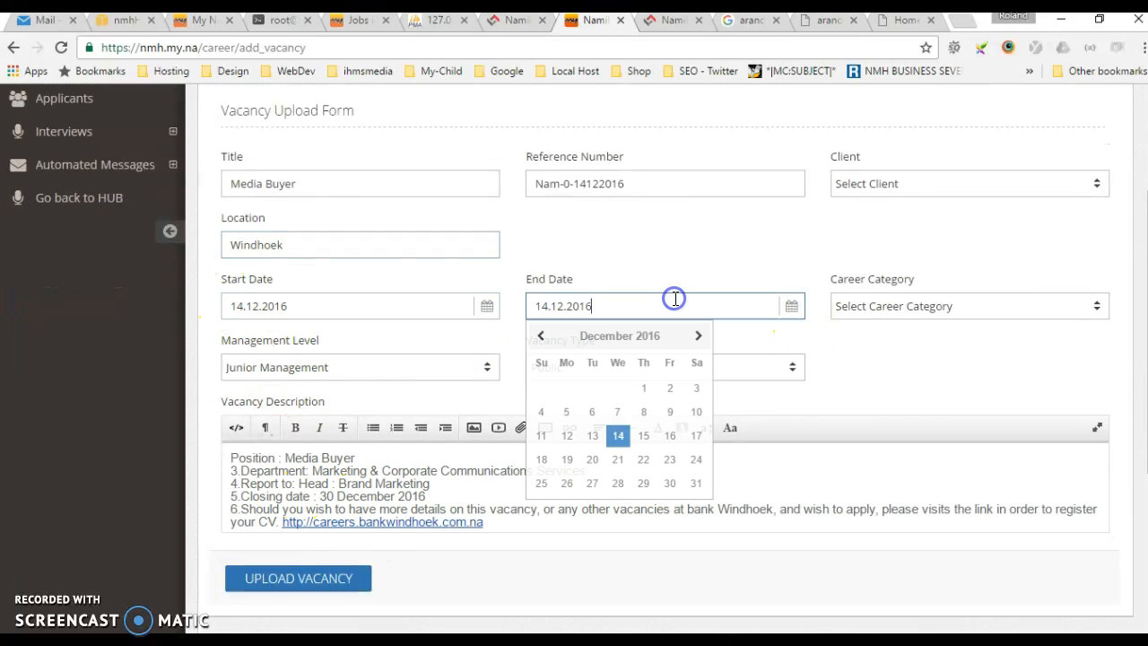
pyautogui.click(672, 484)
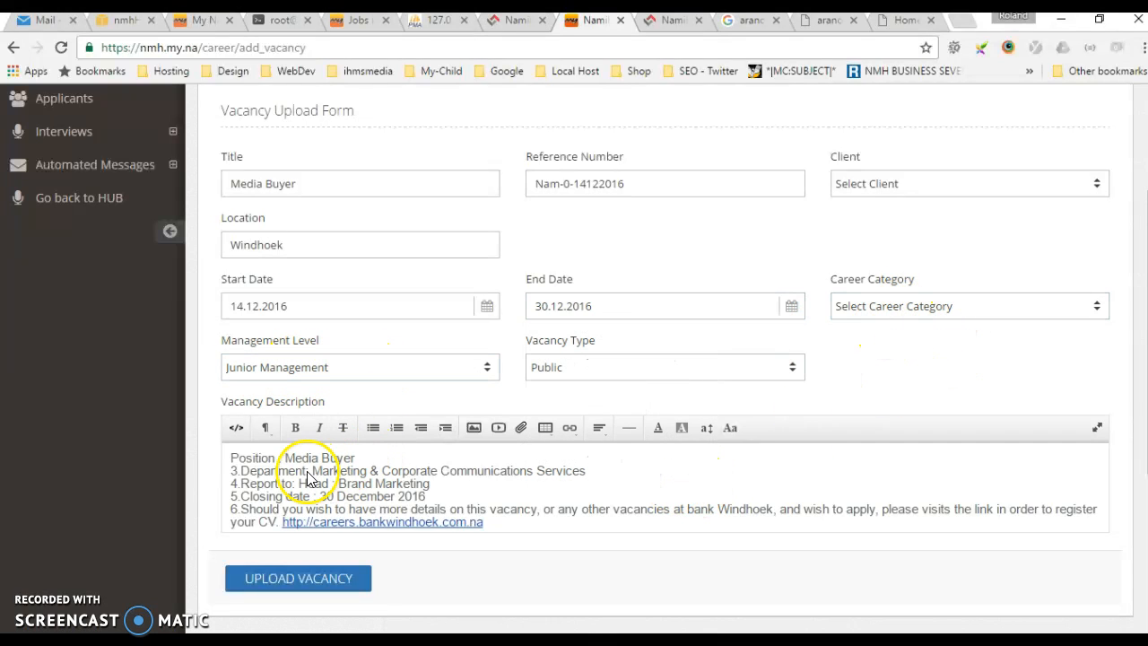
# Set the Management Level to Admin Level and upload the vacancy
pyautogui.click(311, 366)
pyautogui.click(254, 403)
pyautogui.click(363, 459)
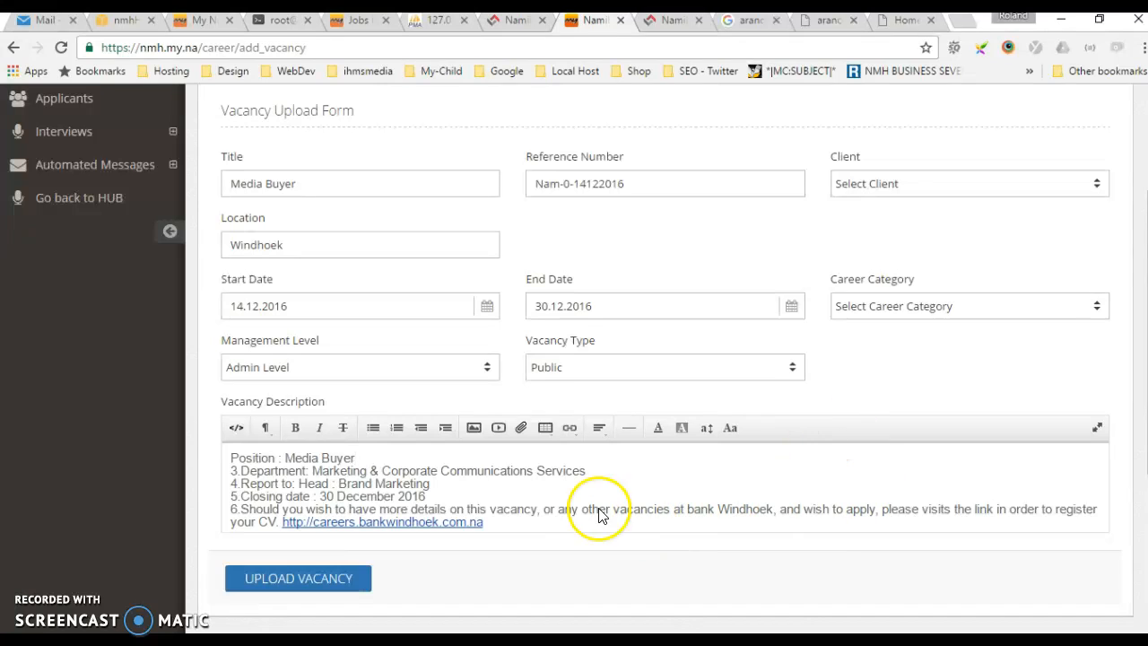
pyautogui.click(277, 578)
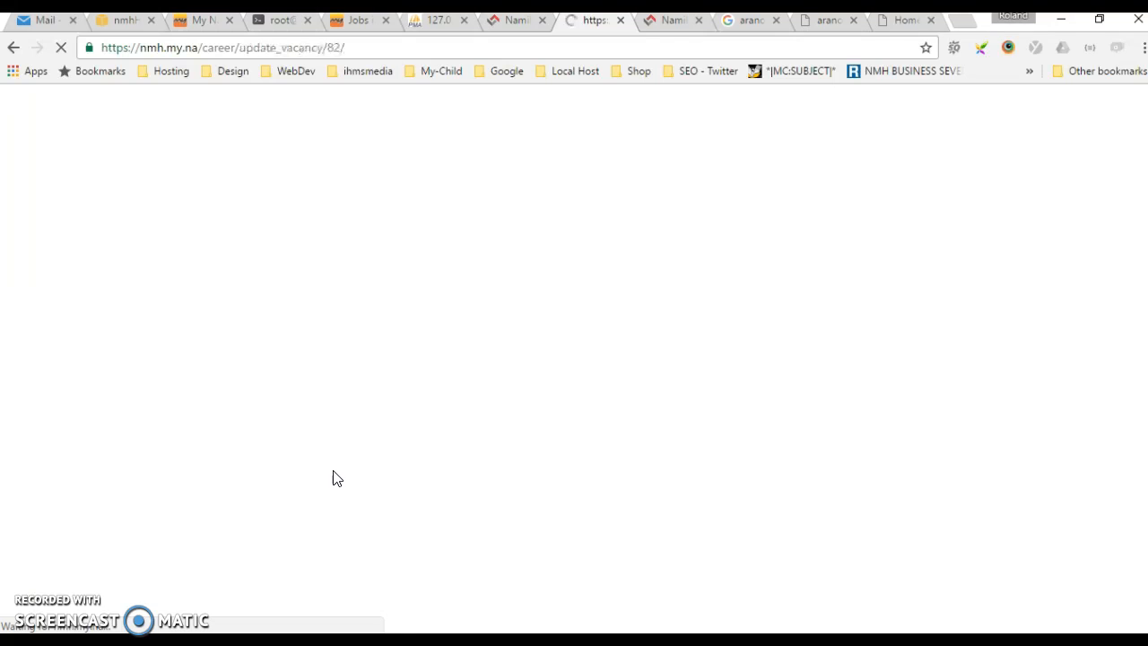
# Switch the vacancy's Active setting to Yes
pyautogui.scroll(-3, 332, 475)
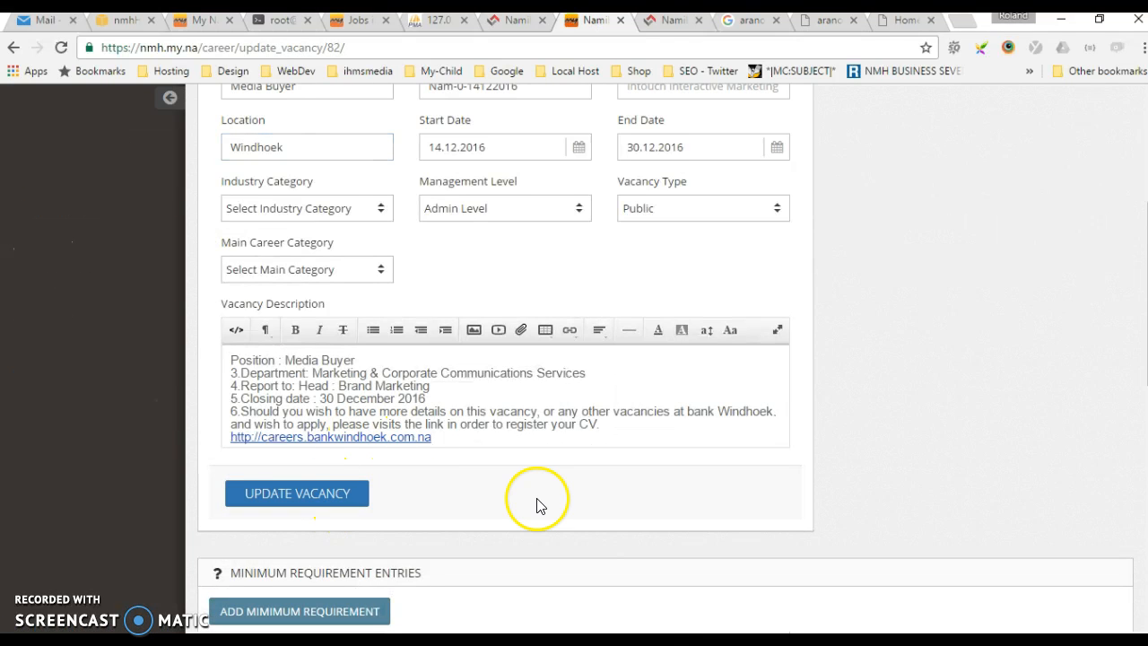
pyautogui.scroll(3, 536, 505)
pyautogui.click(289, 285)
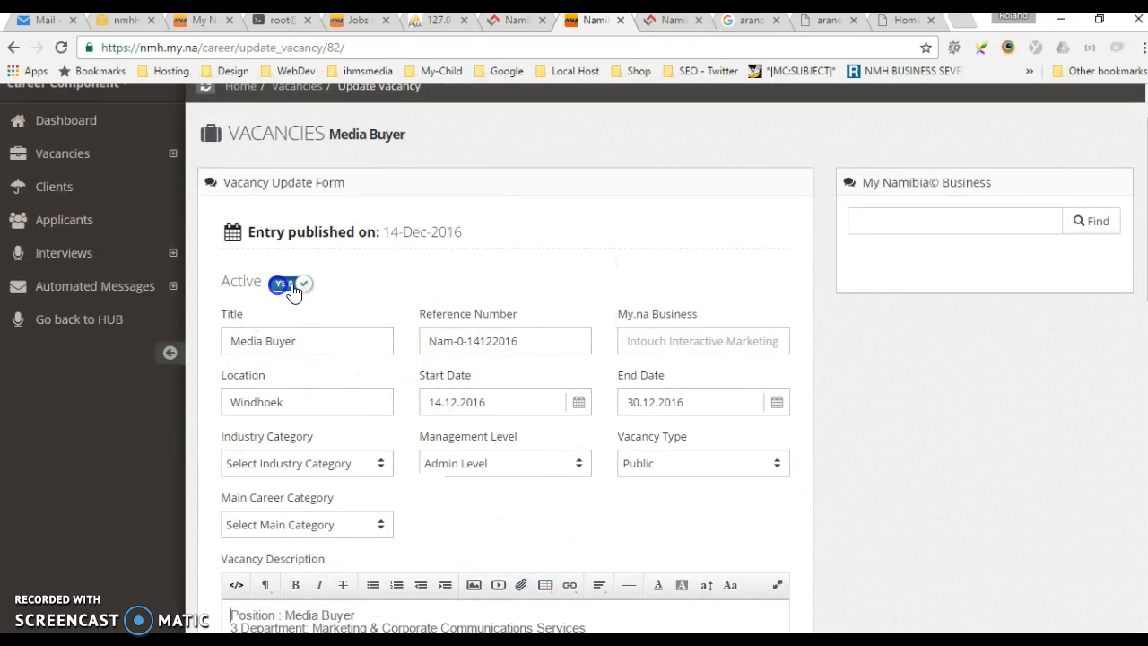
pyautogui.scroll(-1, 906, 474)
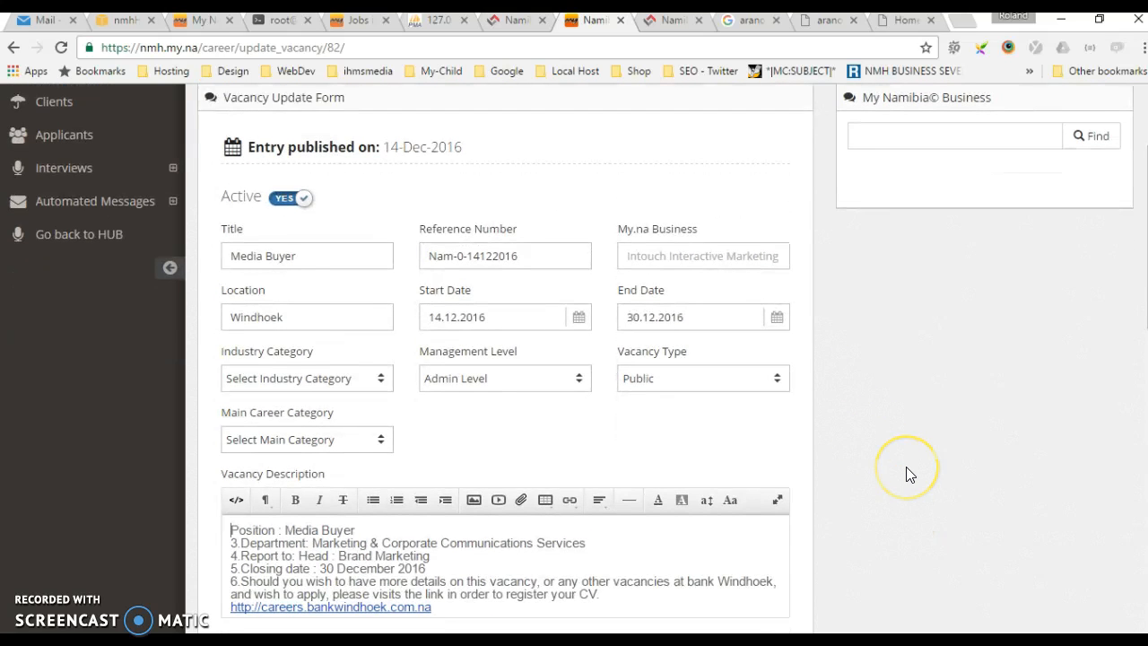
pyautogui.scroll(-1, 906, 474)
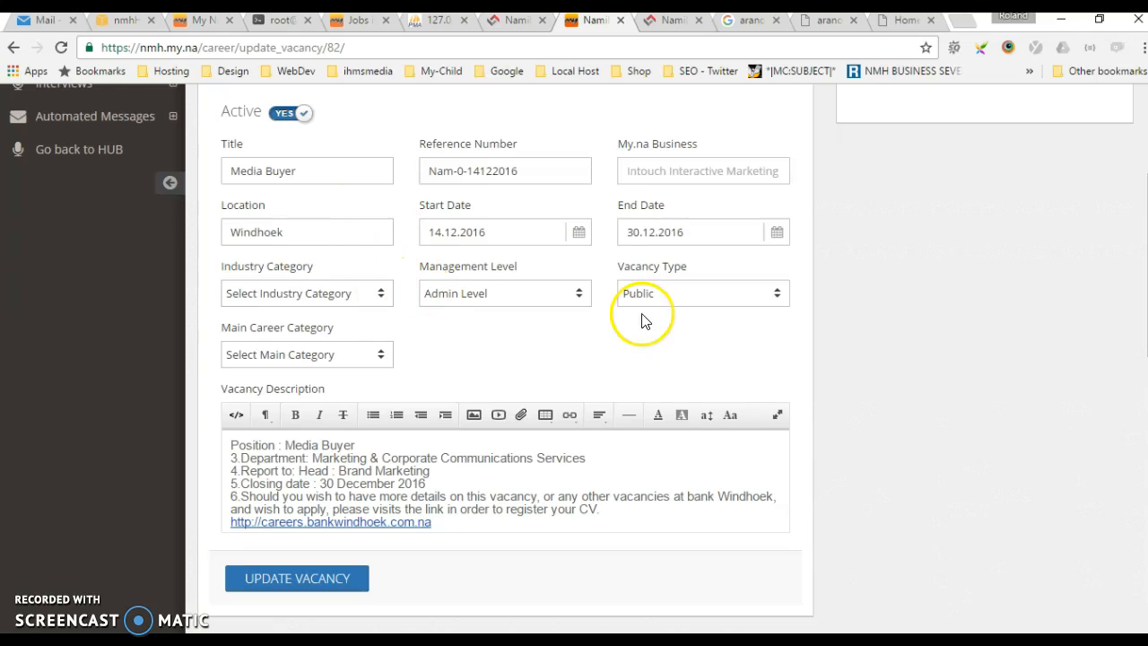
pyautogui.click(312, 171)
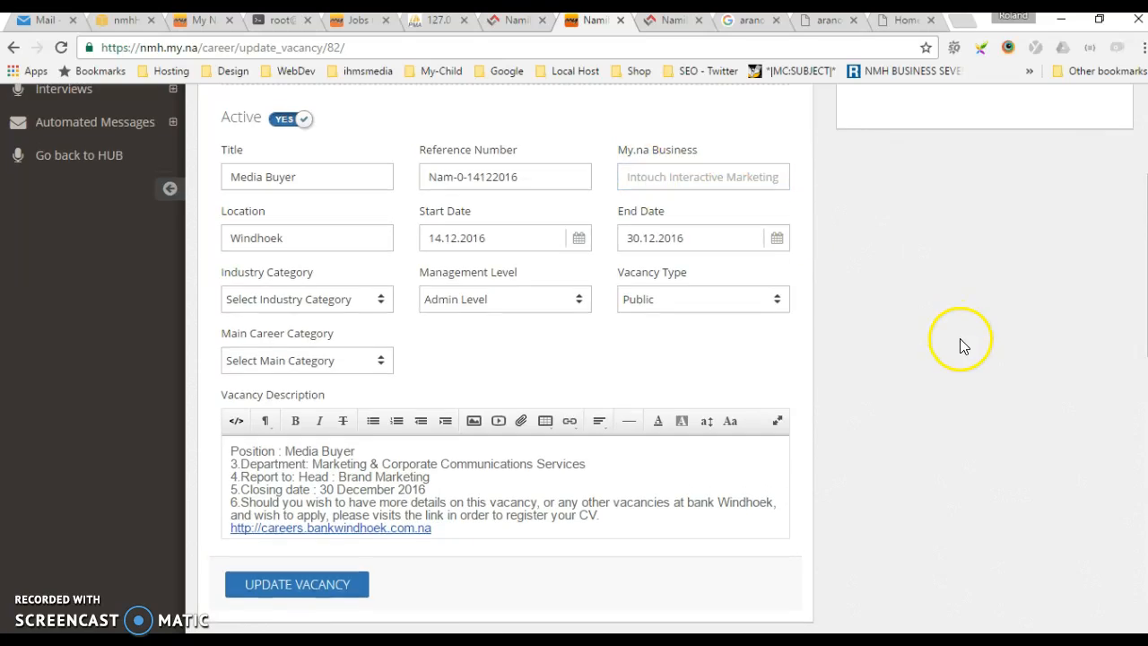
# Search the My Namibia Business directory for bank windhoek and use the Bank Windhoek entry as the vacancy's business
pyautogui.scroll(2, 961, 344)
pyautogui.click(877, 219)
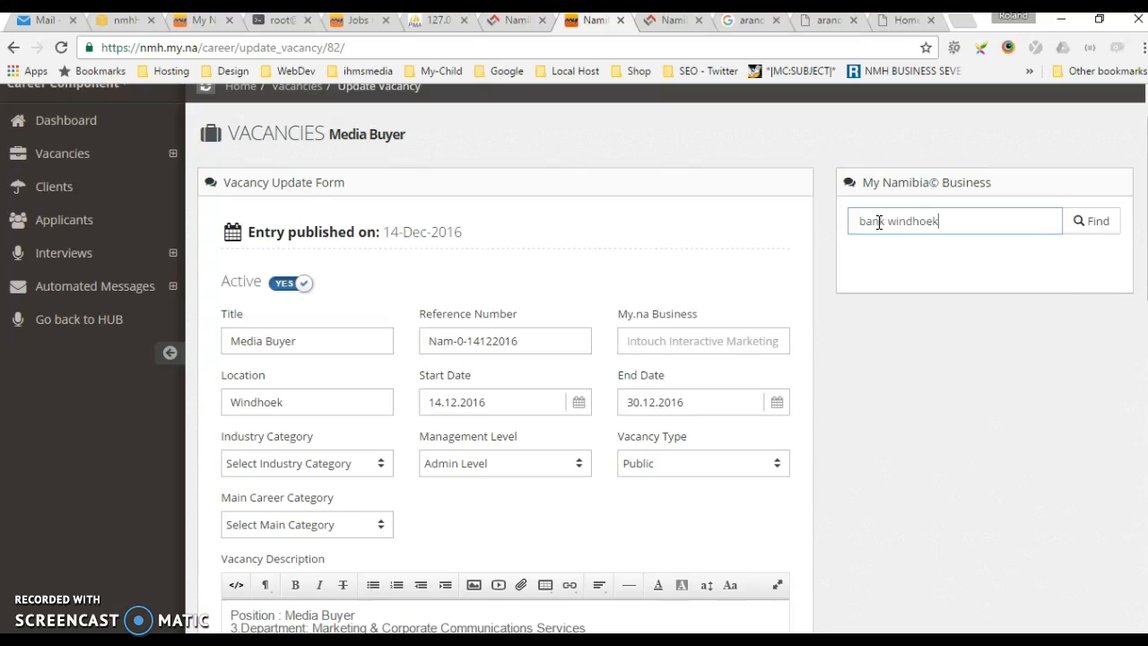
pyautogui.click(1095, 226)
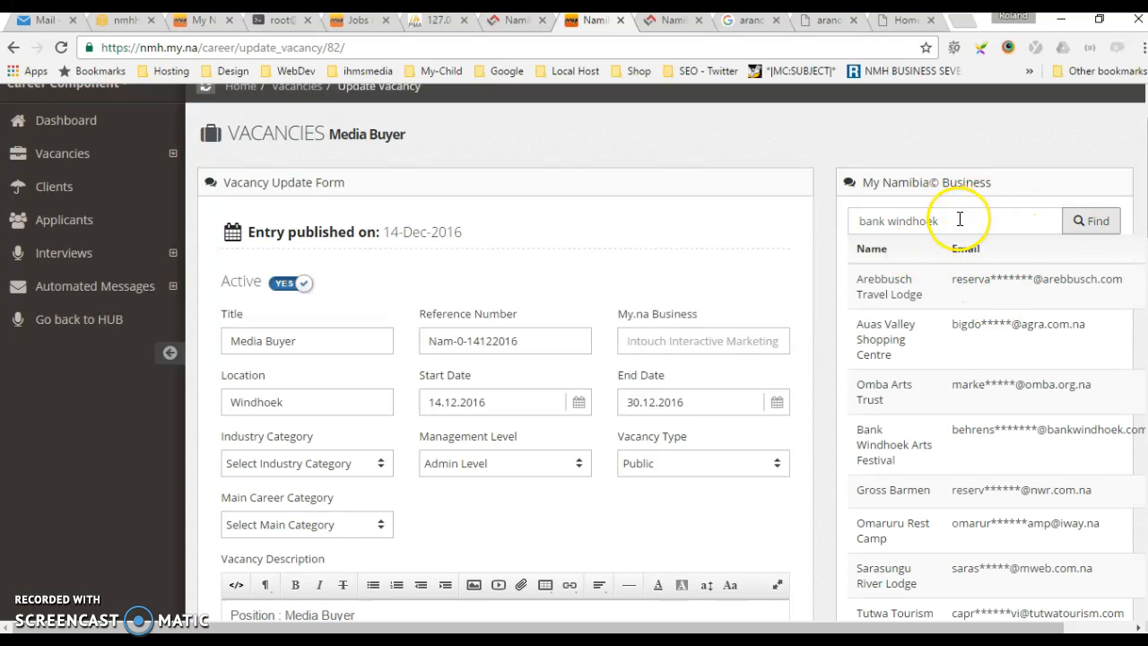
pyautogui.scroll(-9, 1011, 258)
pyautogui.scroll(2, 1007, 268)
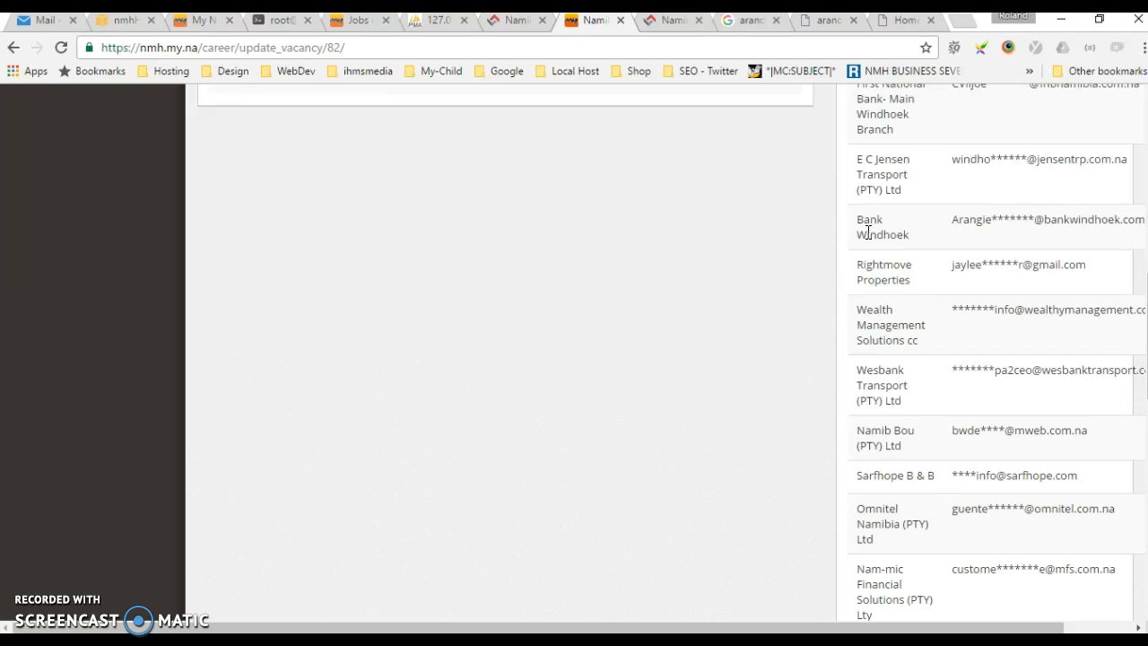
pyautogui.scroll(1, 867, 232)
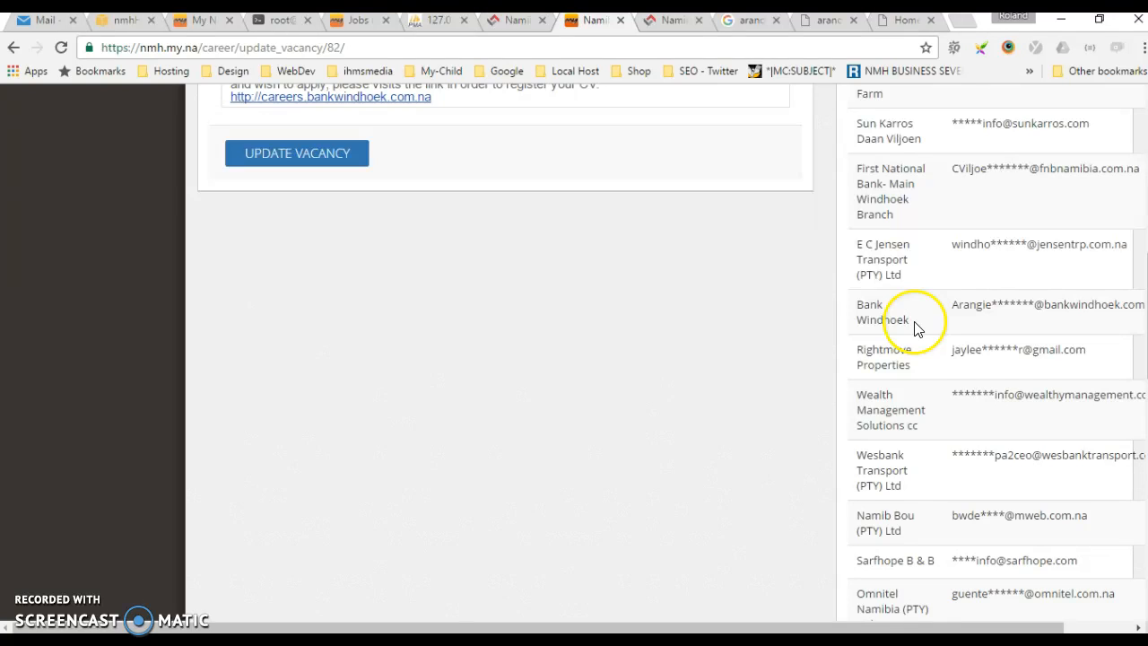
pyautogui.moveTo(881, 627); pyautogui.dragTo(1011, 627)
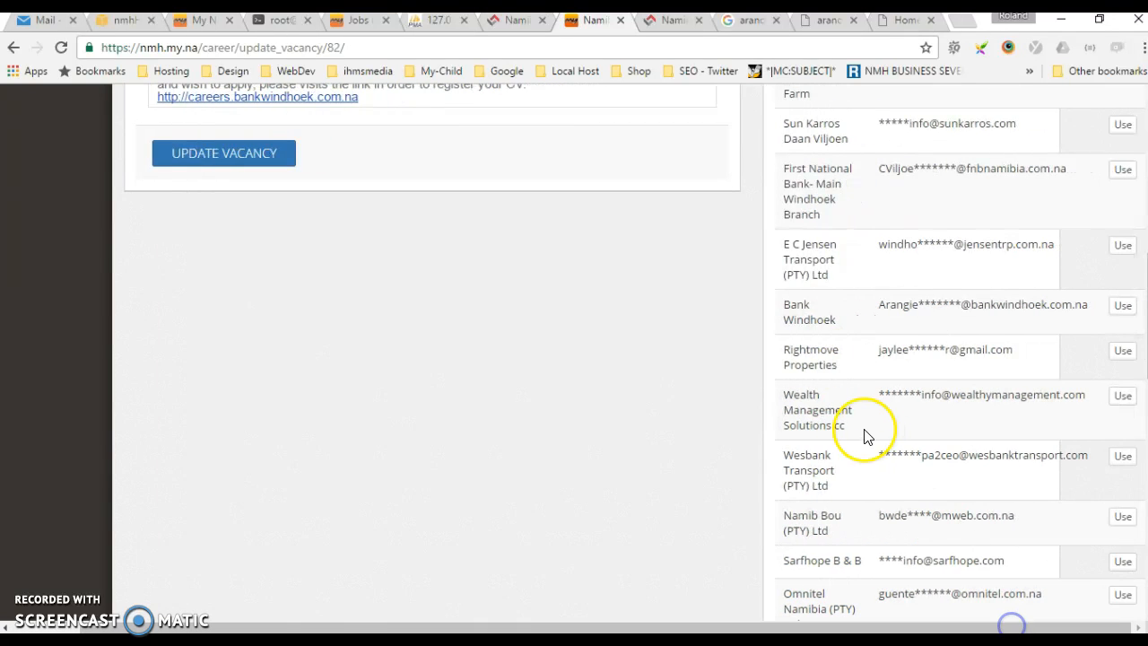
pyautogui.click(1123, 308)
pyautogui.click(715, 402)
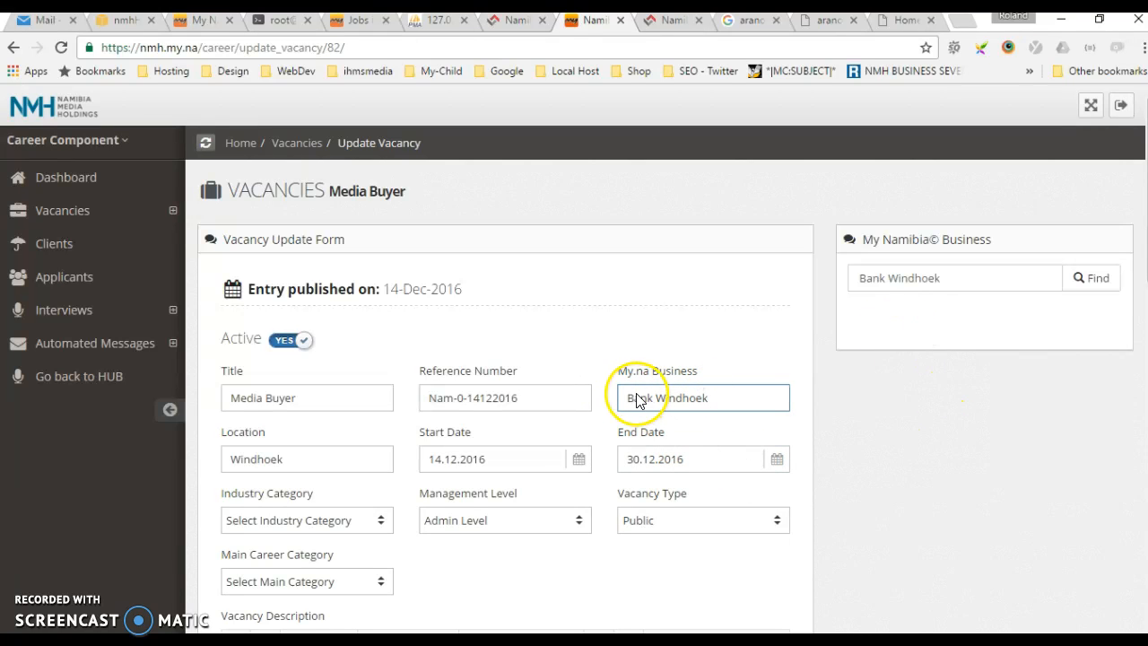
# Set the Main Career Category to Marketing Media & Communications and the Sub Career Category to Communication & PR
pyautogui.scroll(-2, 970, 430)
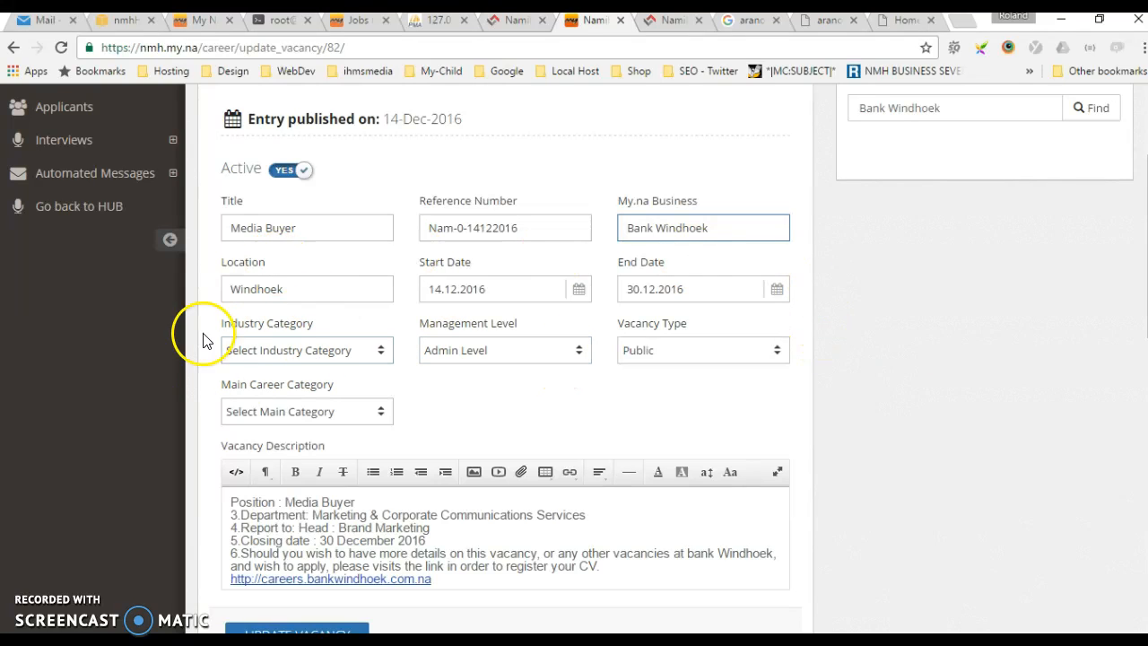
pyautogui.click(345, 416)
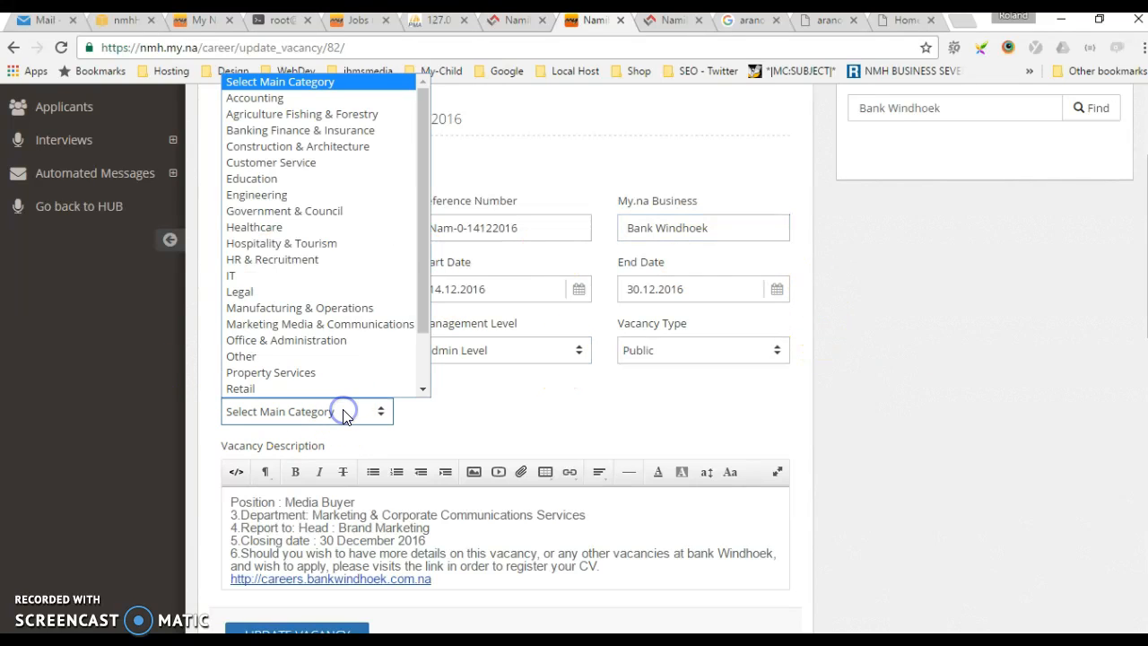
pyautogui.click(273, 330)
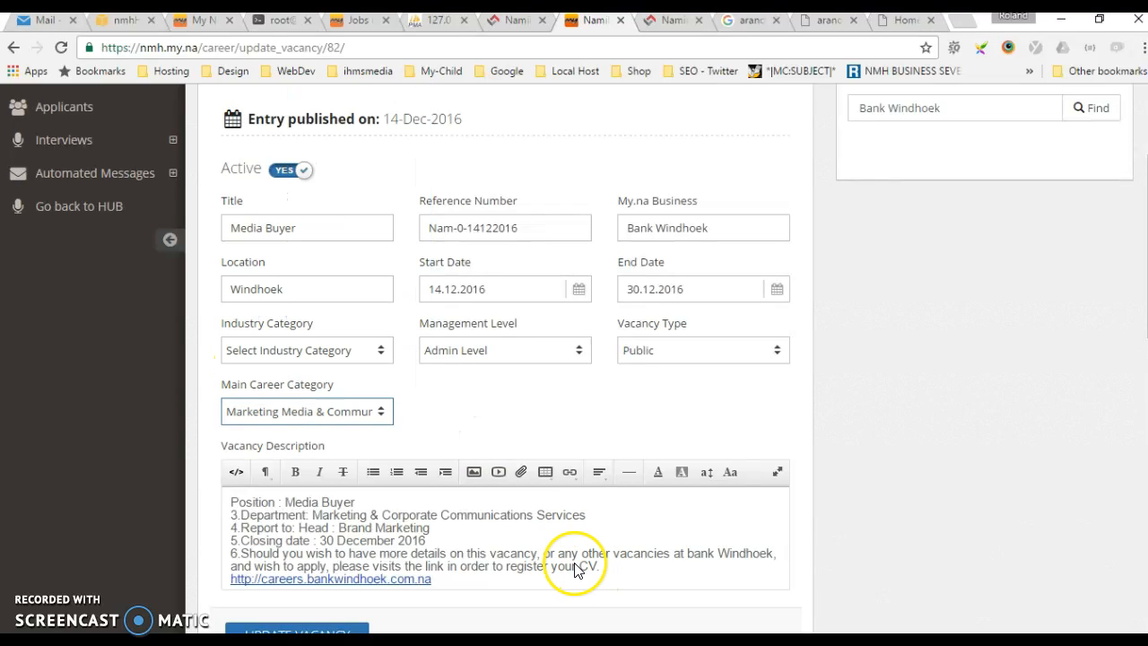
pyautogui.click(567, 410)
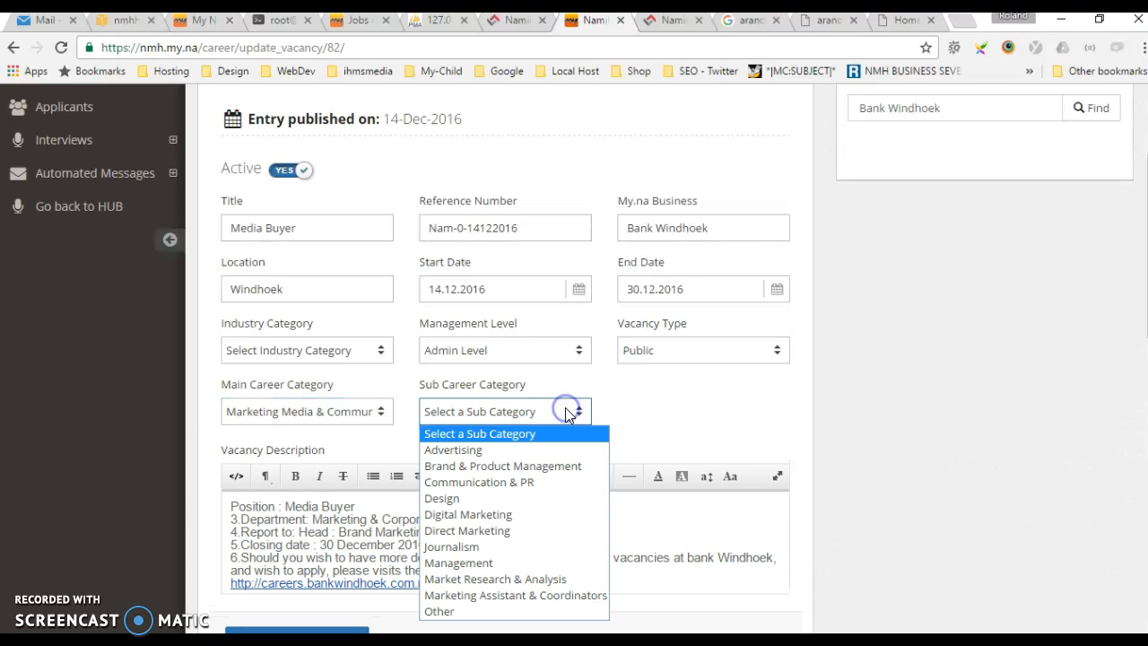
pyautogui.click(514, 483)
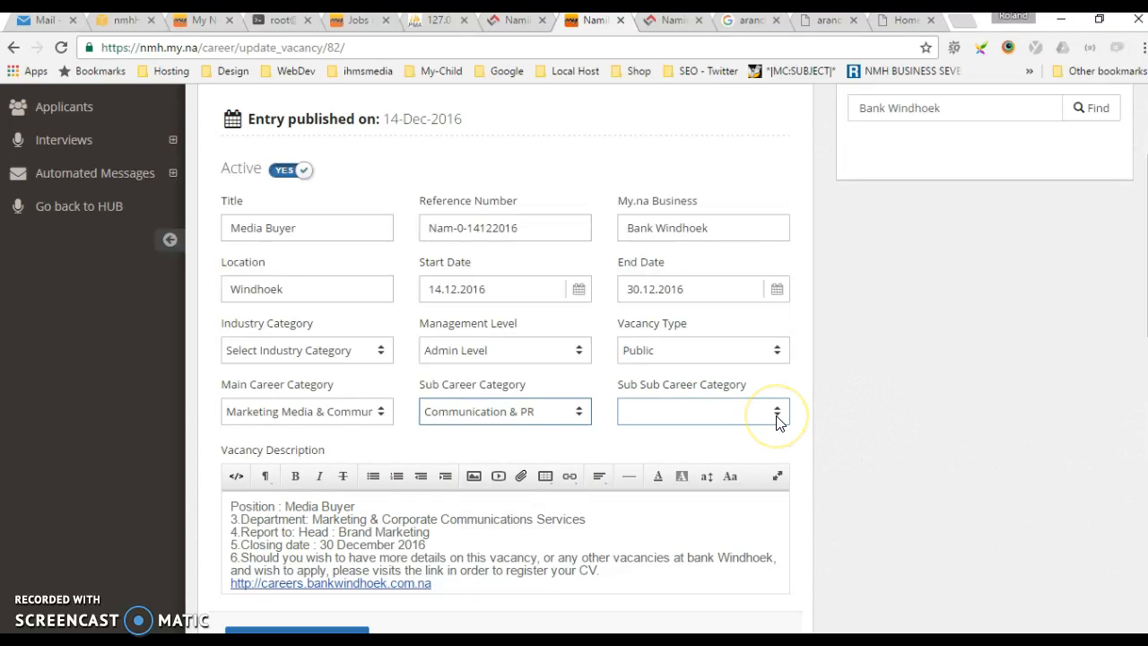
pyautogui.click(777, 417)
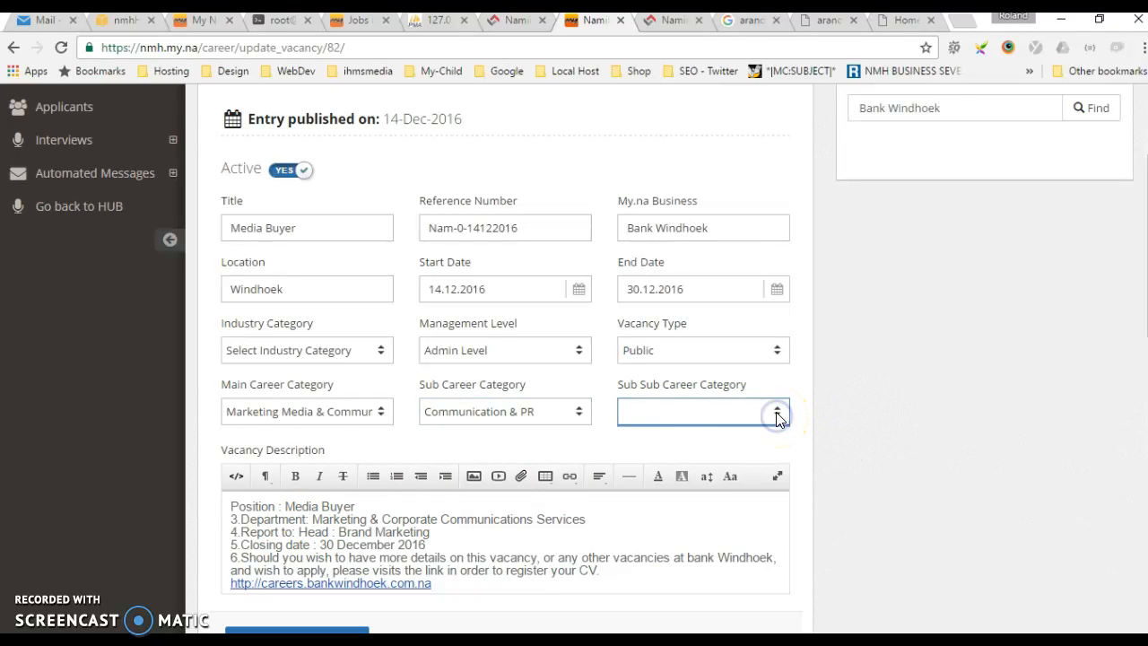
pyautogui.click(976, 392)
pyautogui.scroll(-2, 940, 415)
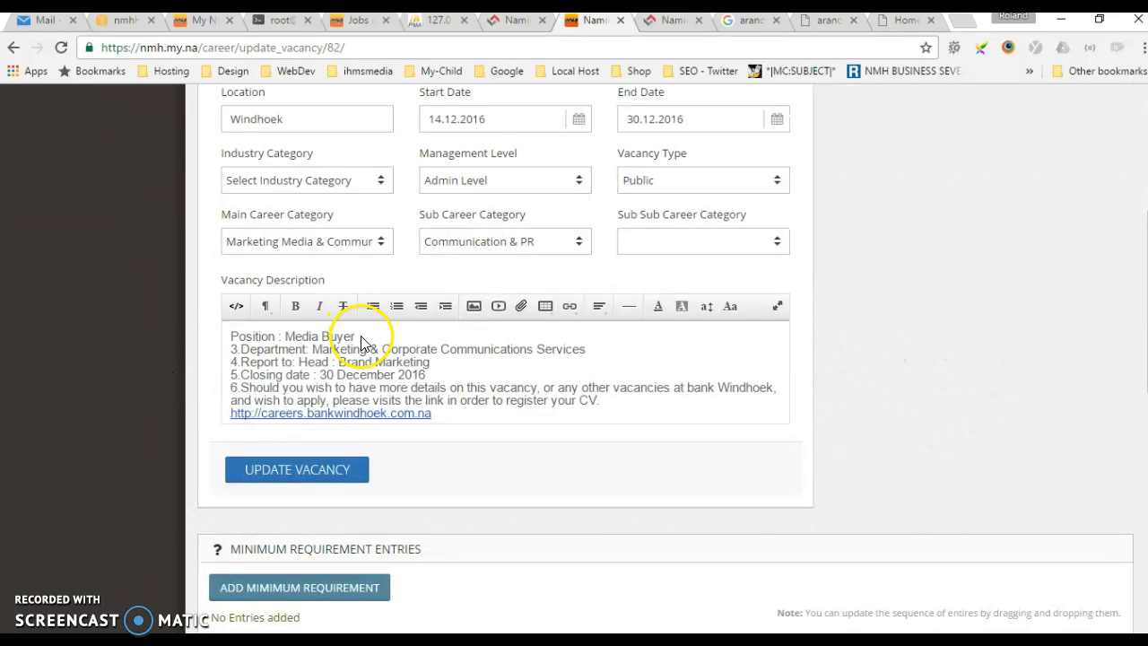
# Bold the Position : Media Buyer line and remove the list numbers from the description's remaining lines
pyautogui.click(295, 306)
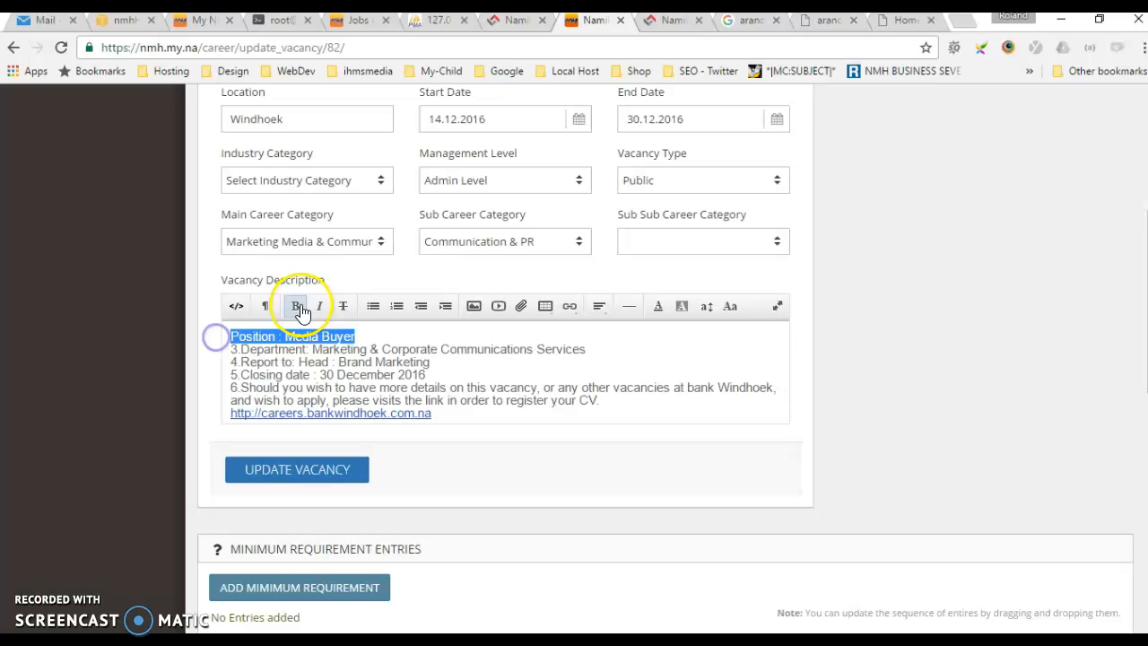
pyautogui.click(231, 344)
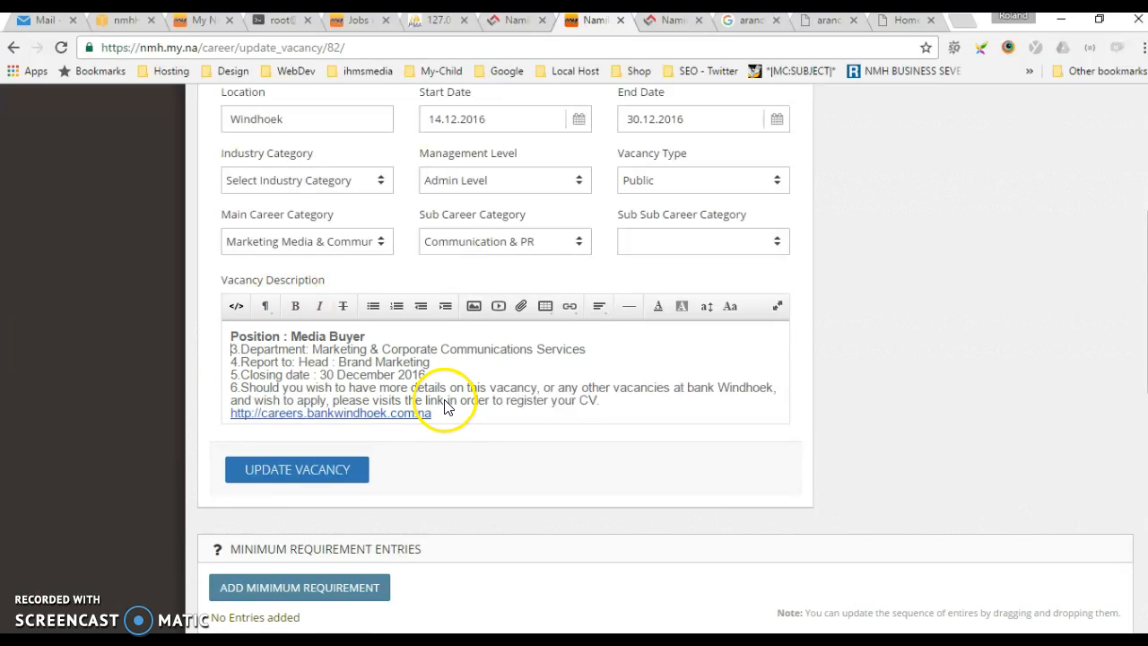
pyautogui.press('Return')
pyautogui.press('Delete')
pyautogui.press('Delete')
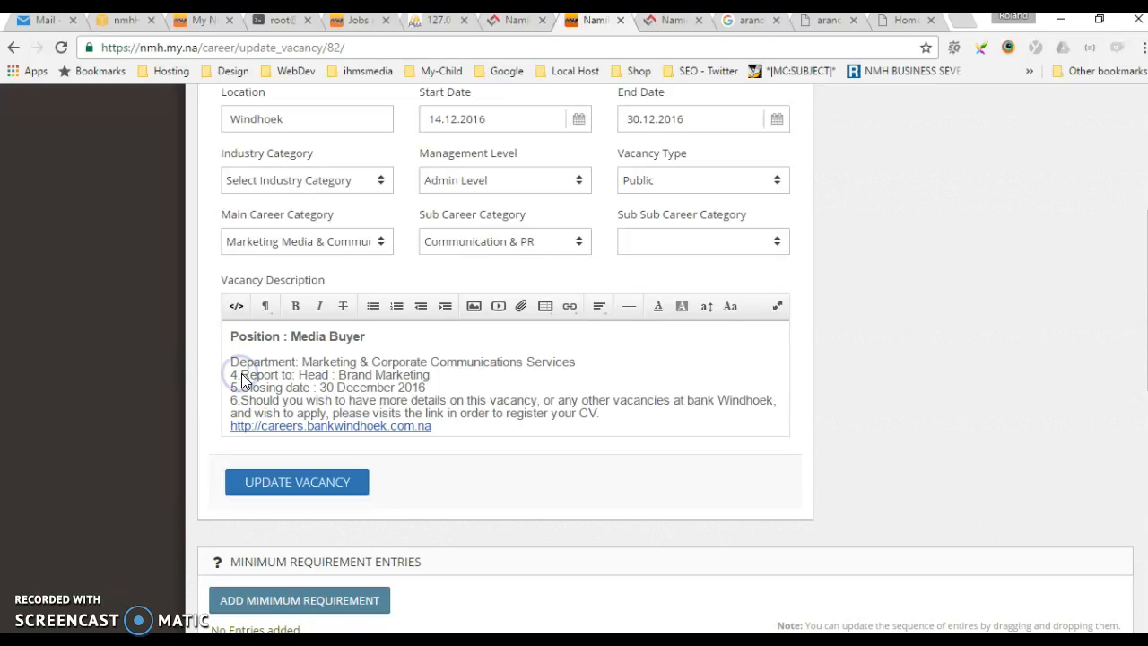
pyautogui.press('Delete')
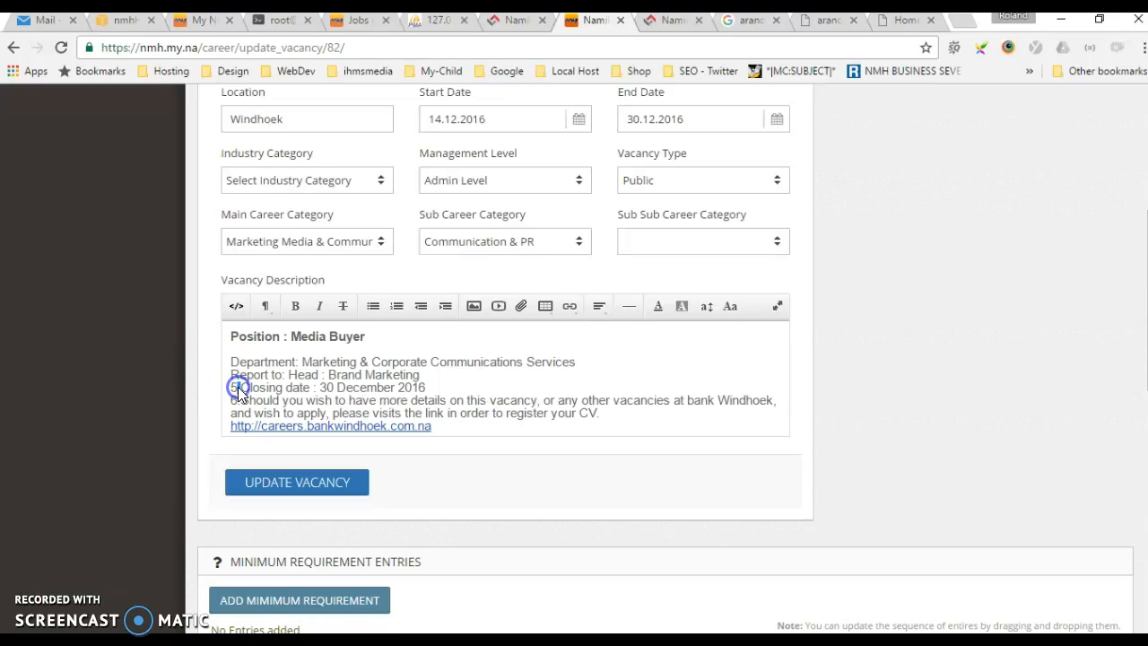
pyautogui.moveTo(242, 388); pyautogui.dragTo(223, 388)
pyautogui.press('Delete')
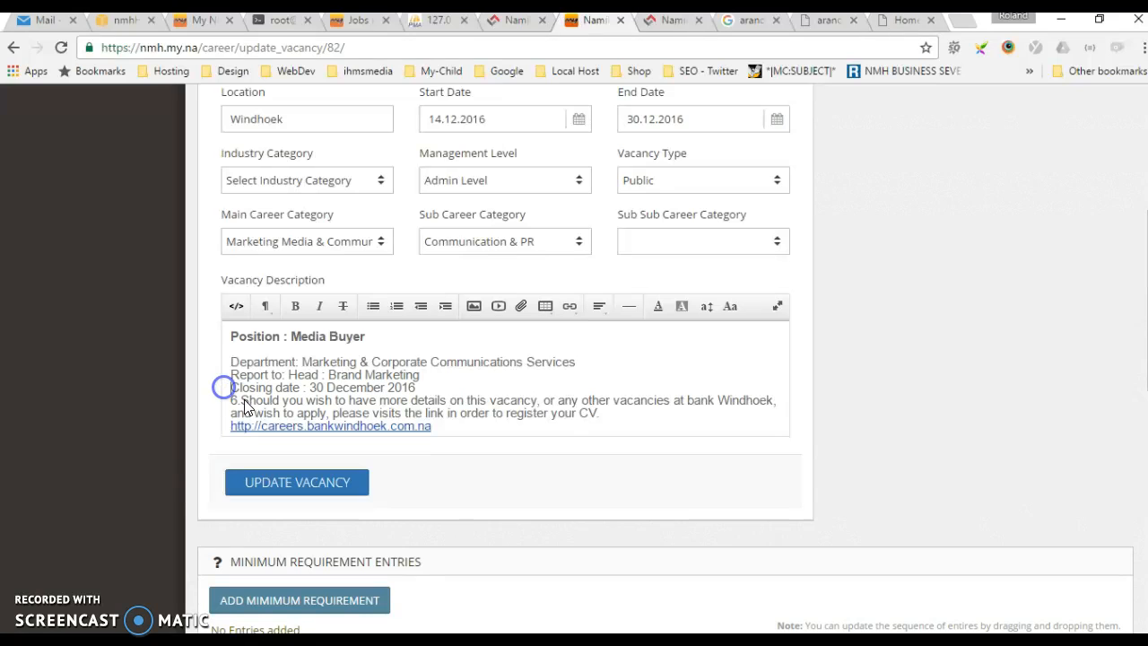
pyautogui.press('Delete')
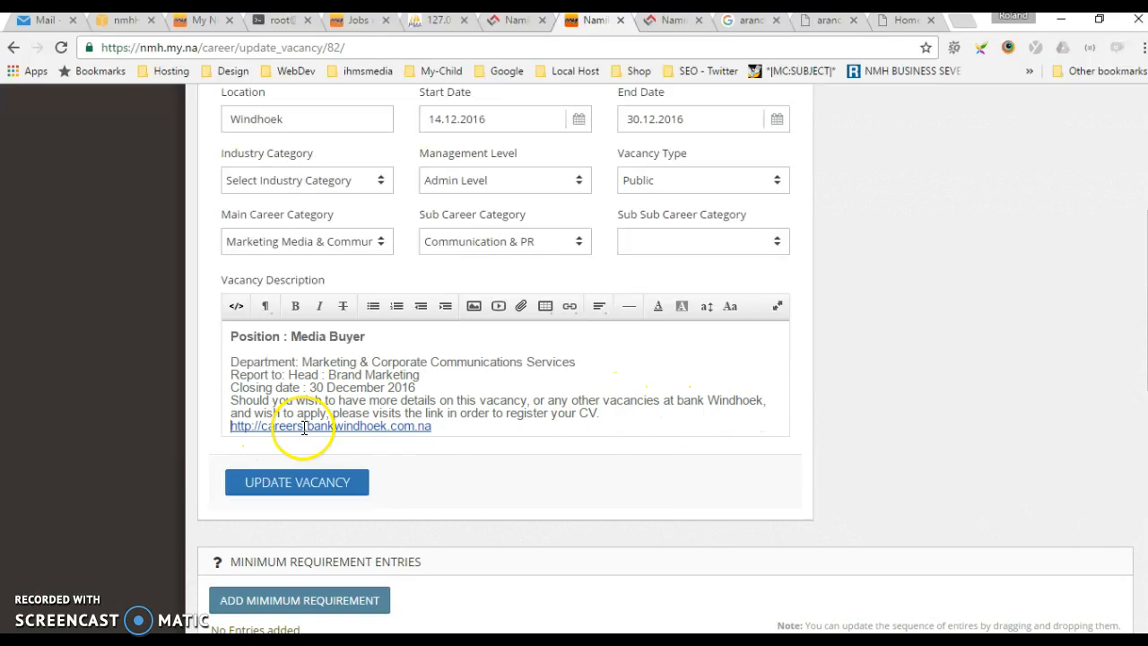
# Add blank lines between the description's paragraphs and update the vacancy
pyautogui.press('Return')
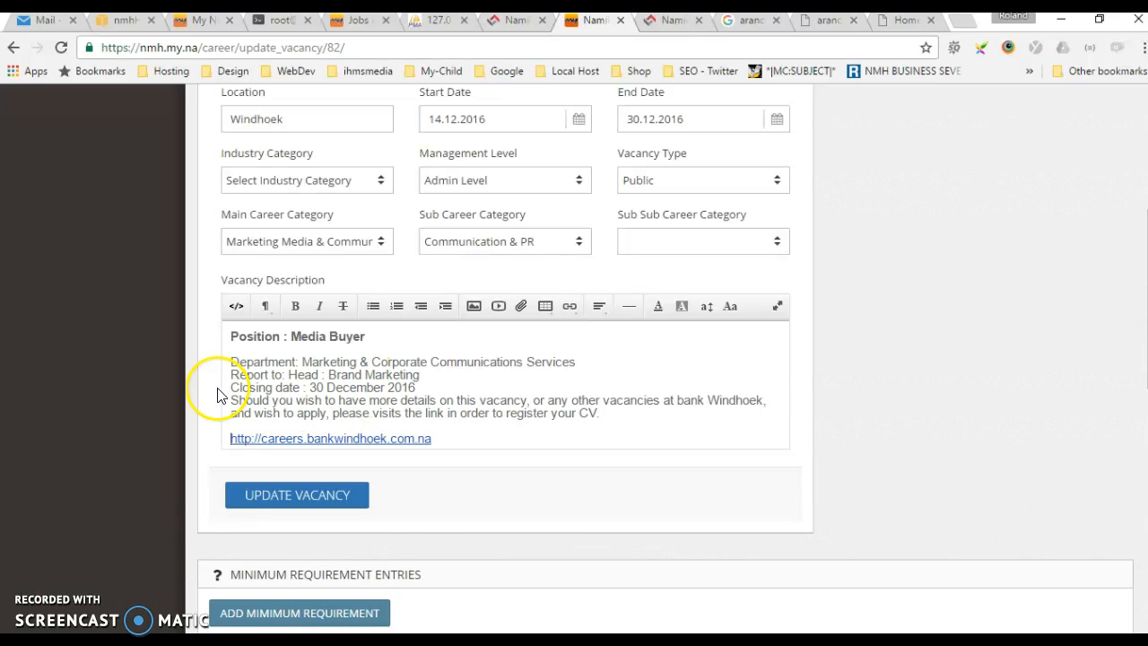
pyautogui.press('Return')
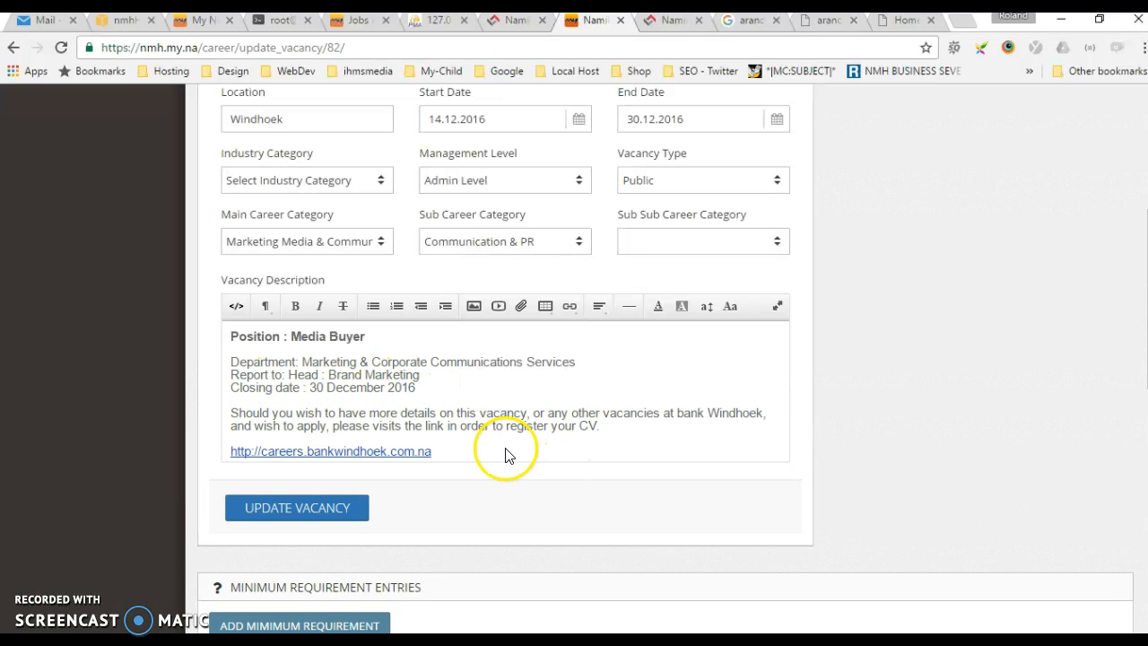
pyautogui.click(239, 384)
pyautogui.press('Return')
pyautogui.press('Return')
pyautogui.scroll(-1, 684, 423)
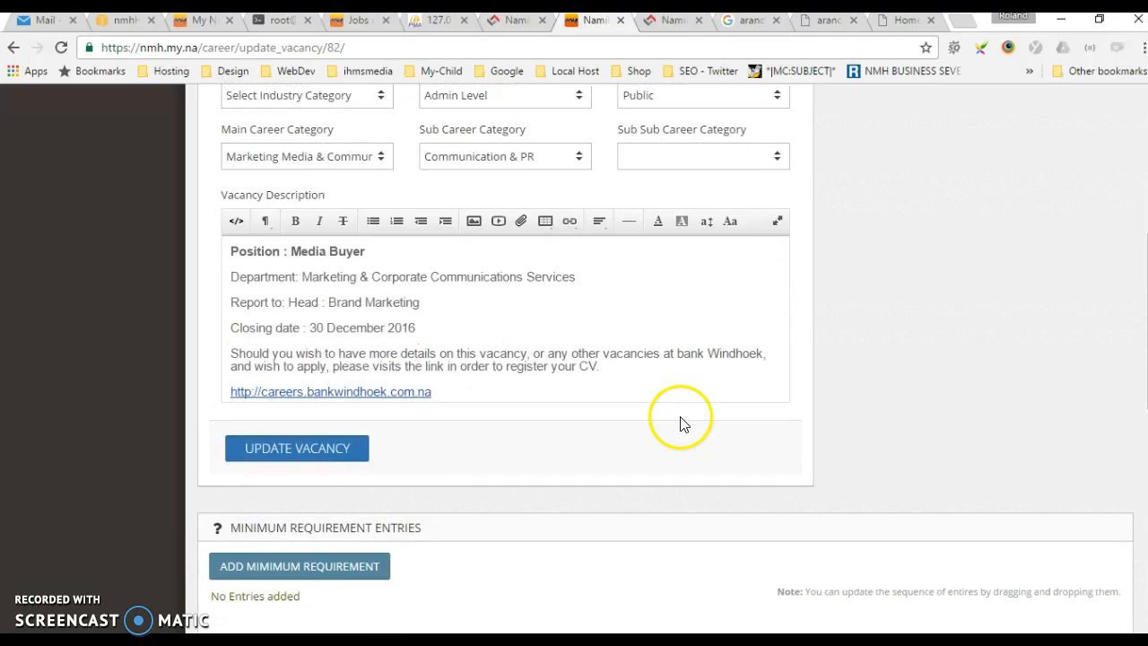
pyautogui.click(311, 451)
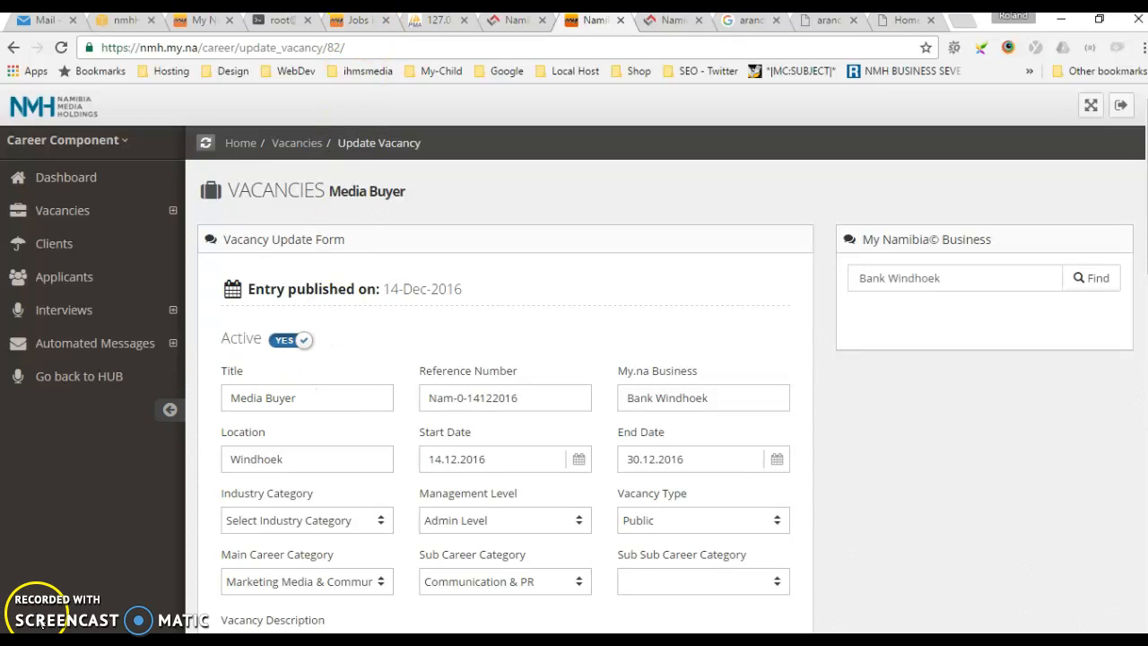
# Check the published Media Buyer listing on the my.na jobs page, selecting its title, location and category text
pyautogui.click(359, 29)
pyautogui.click(1028, 278)
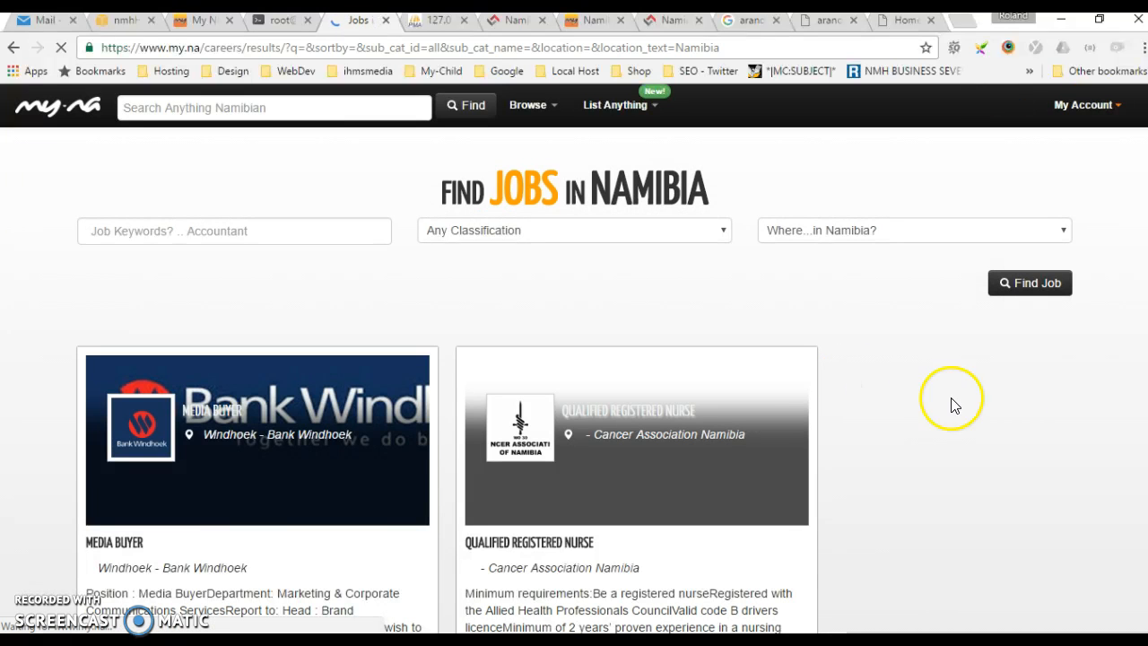
pyautogui.scroll(-2, 359, 430)
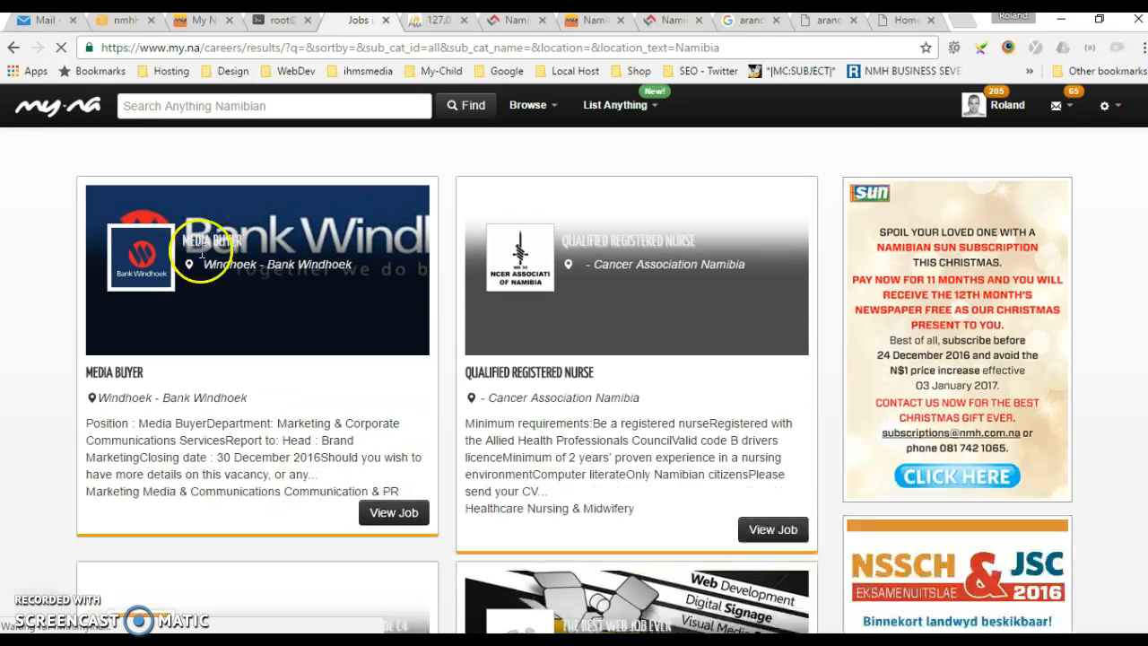
pyautogui.moveTo(253, 240); pyautogui.dragTo(332, 264)
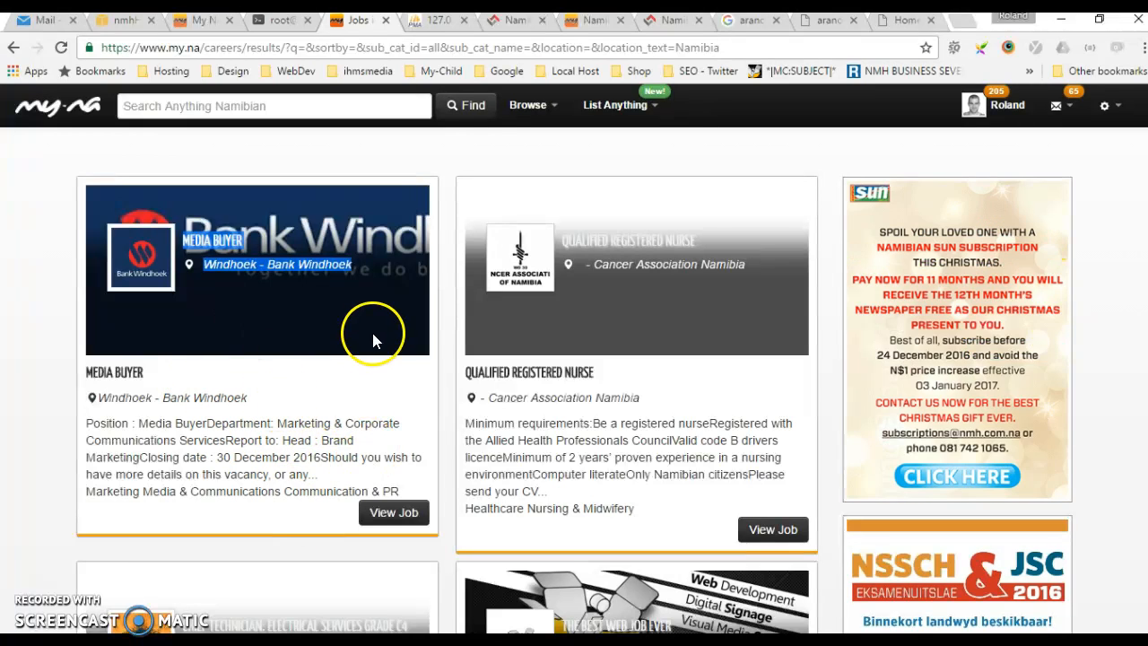
pyautogui.scroll(2, 287, 471)
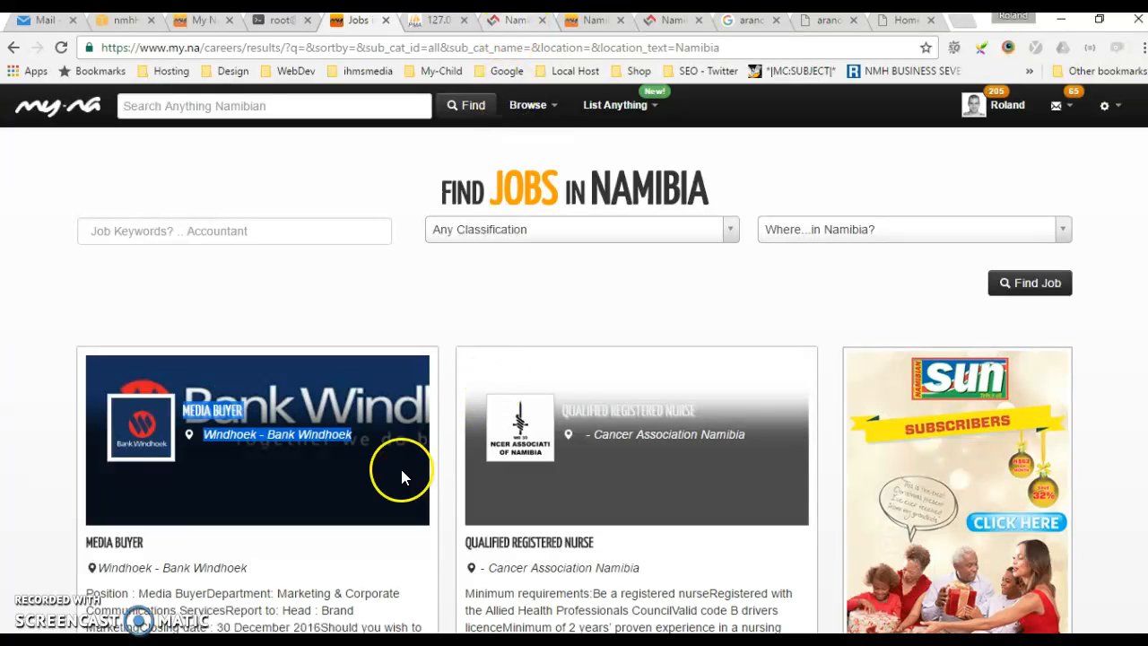
pyautogui.scroll(-3, 225, 565)
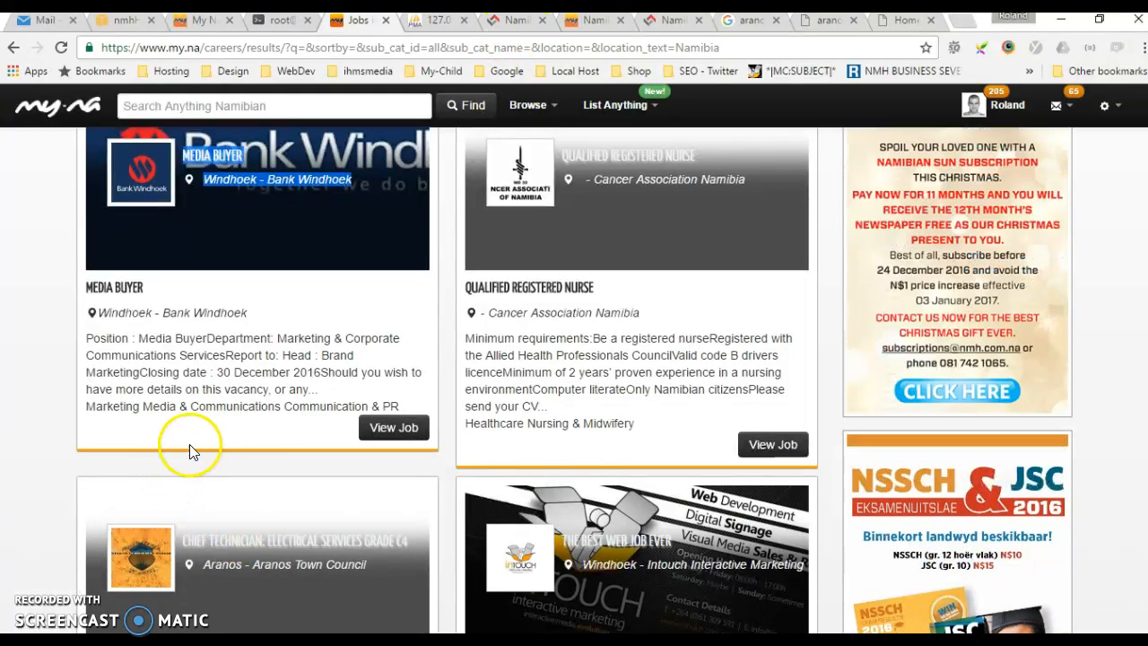
pyautogui.moveTo(86, 407); pyautogui.dragTo(394, 402)
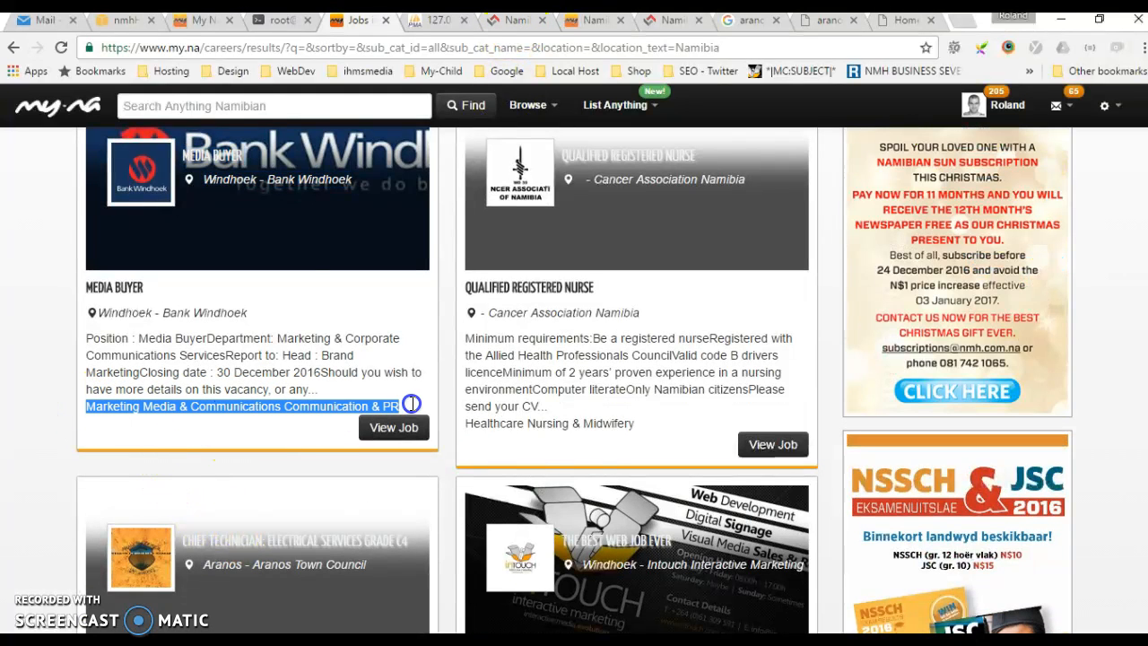
pyautogui.scroll(3, 444, 358)
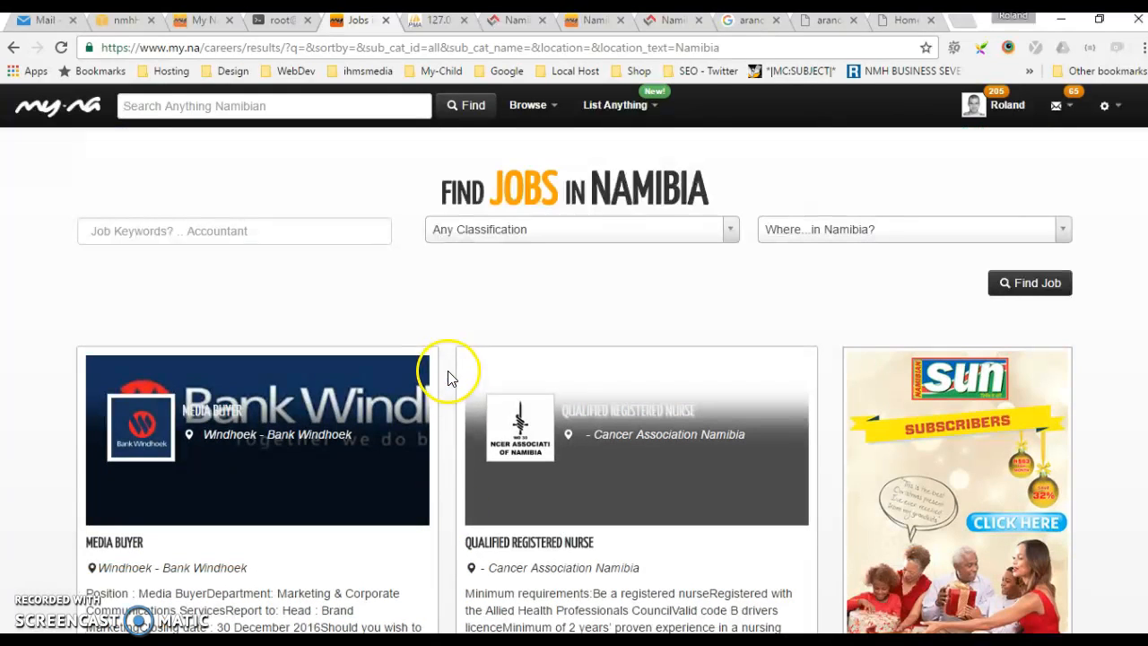
# Switch back to the vacancy form and review its minimum requirements, featured image and documents sections
pyautogui.click(512, 22)
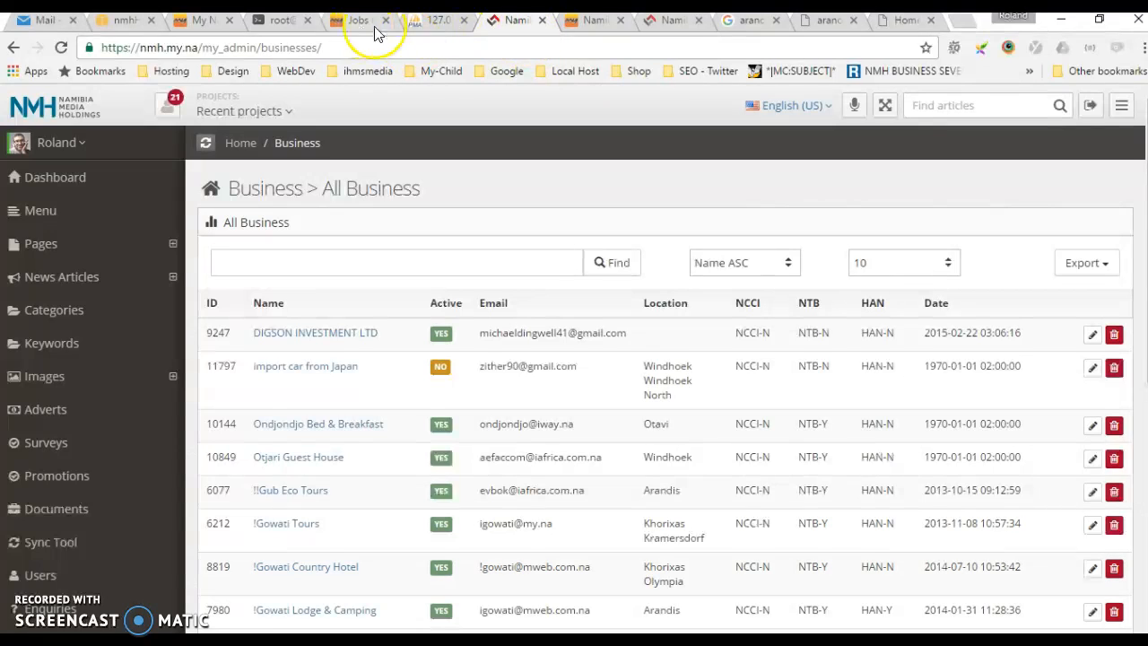
pyautogui.click(668, 21)
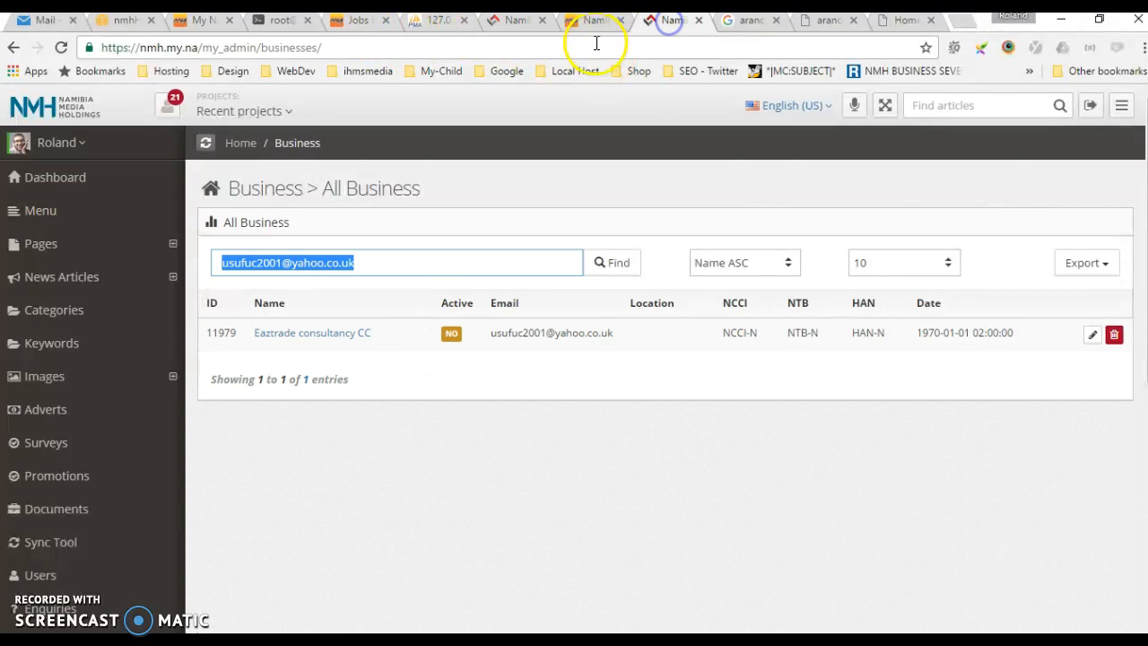
pyautogui.click(592, 20)
pyautogui.scroll(-10, 968, 426)
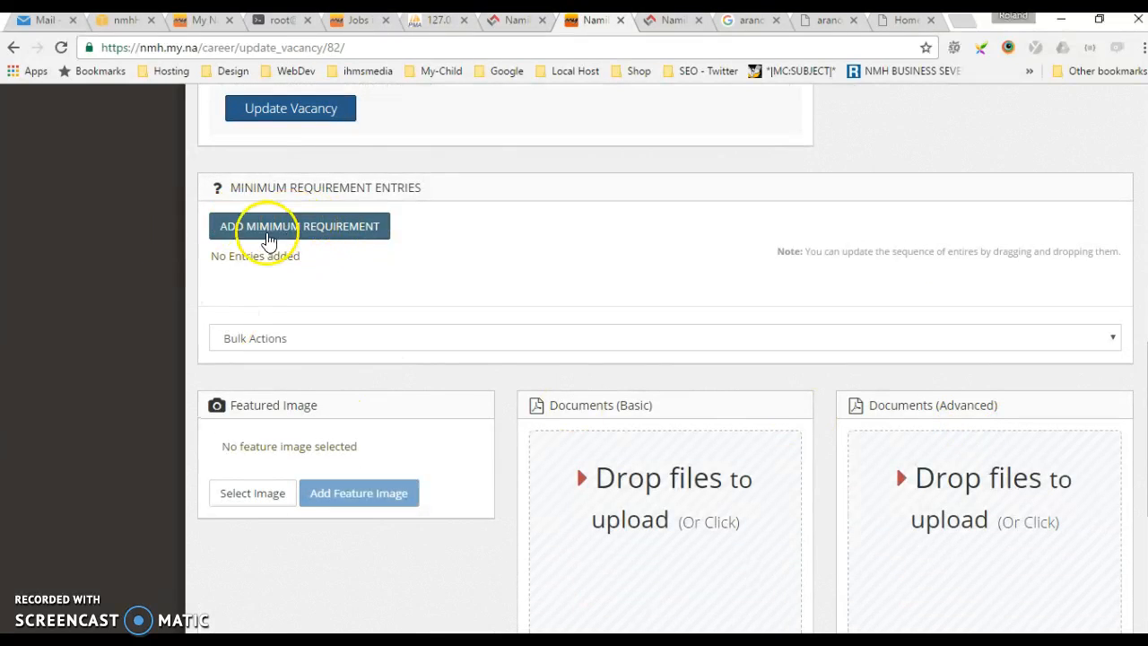
pyautogui.scroll(3, 431, 347)
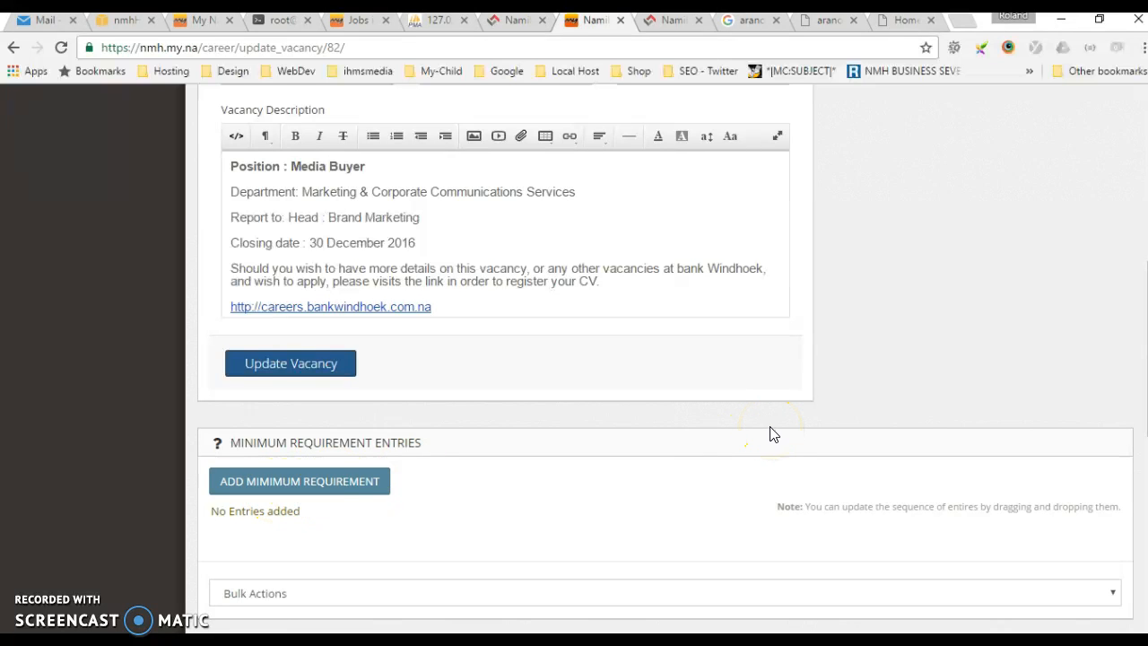
pyautogui.scroll(-2, 769, 434)
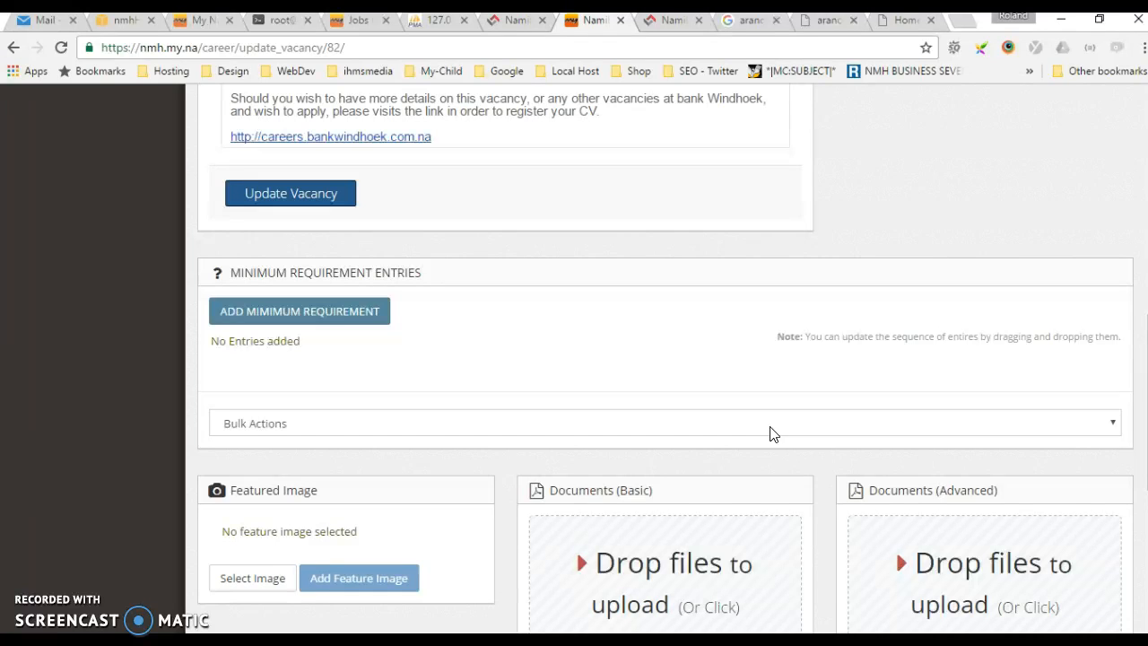
pyautogui.scroll(-3, 769, 434)
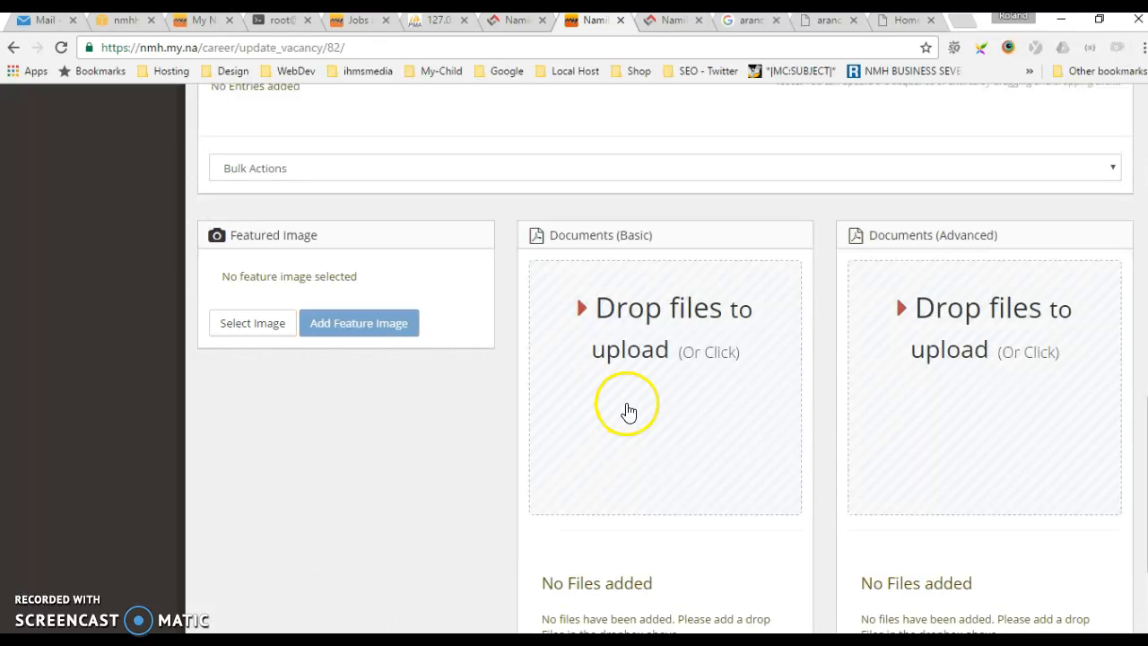
pyautogui.scroll(-2, 1031, 409)
pyautogui.scroll(3, 1017, 418)
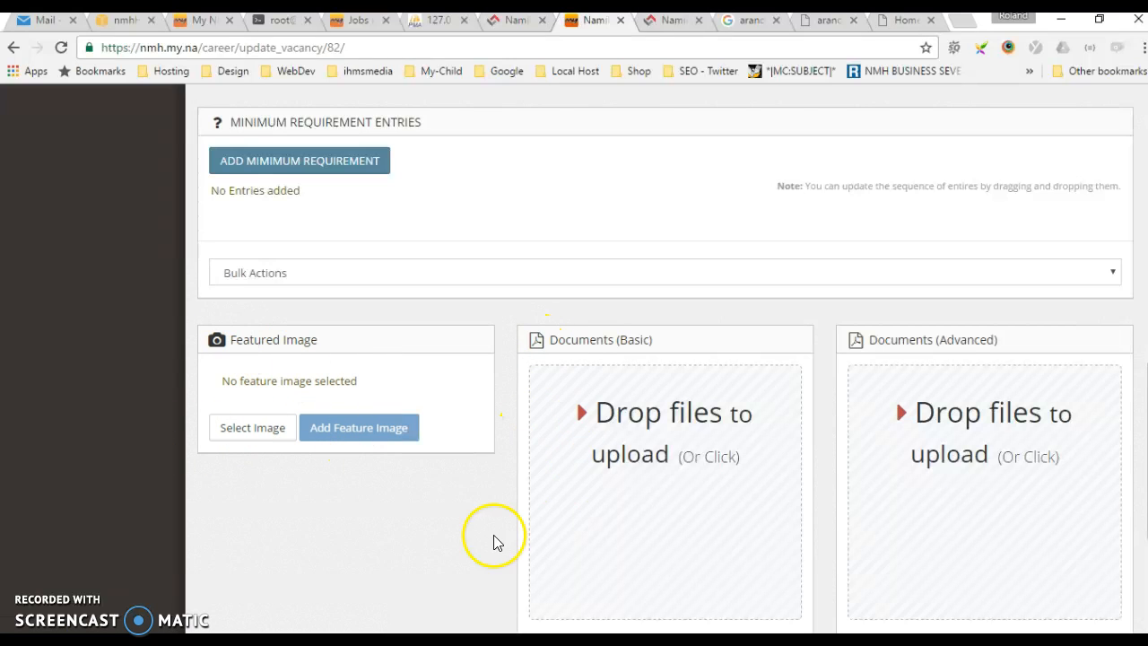
pyautogui.scroll(5, 468, 546)
pyautogui.scroll(4, 467, 545)
pyautogui.click(303, 342)
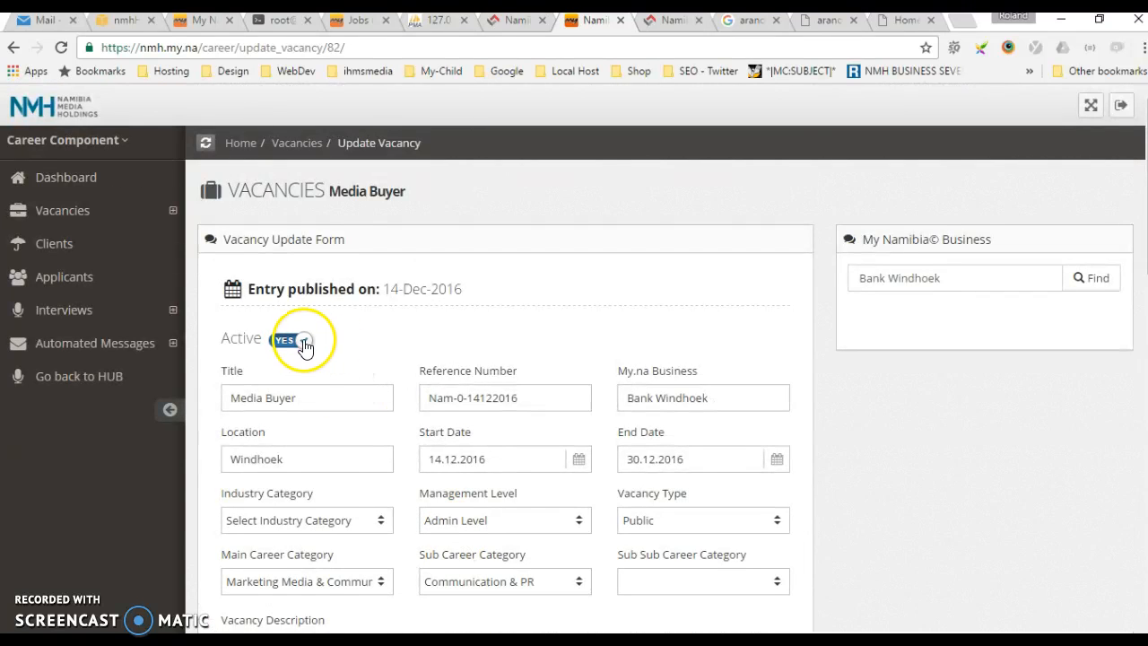
pyautogui.scroll(-3, 482, 342)
pyautogui.click(680, 269)
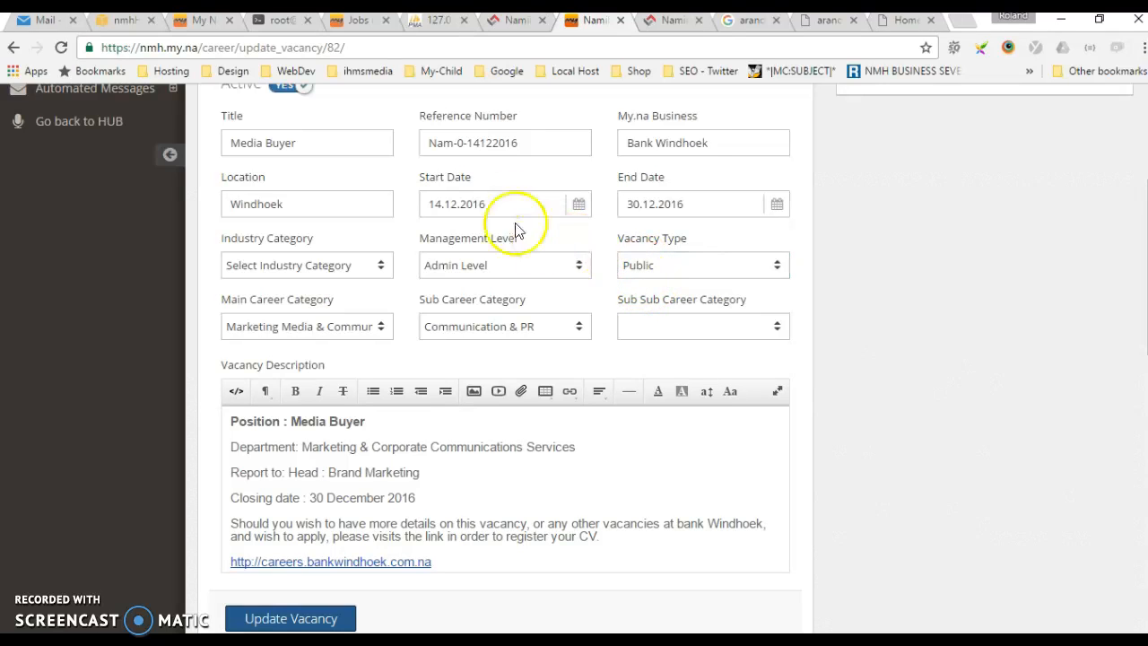
# Compare the Qualified Registered Nurse listing's title and organisation on the my.na jobs page
pyautogui.click(358, 27)
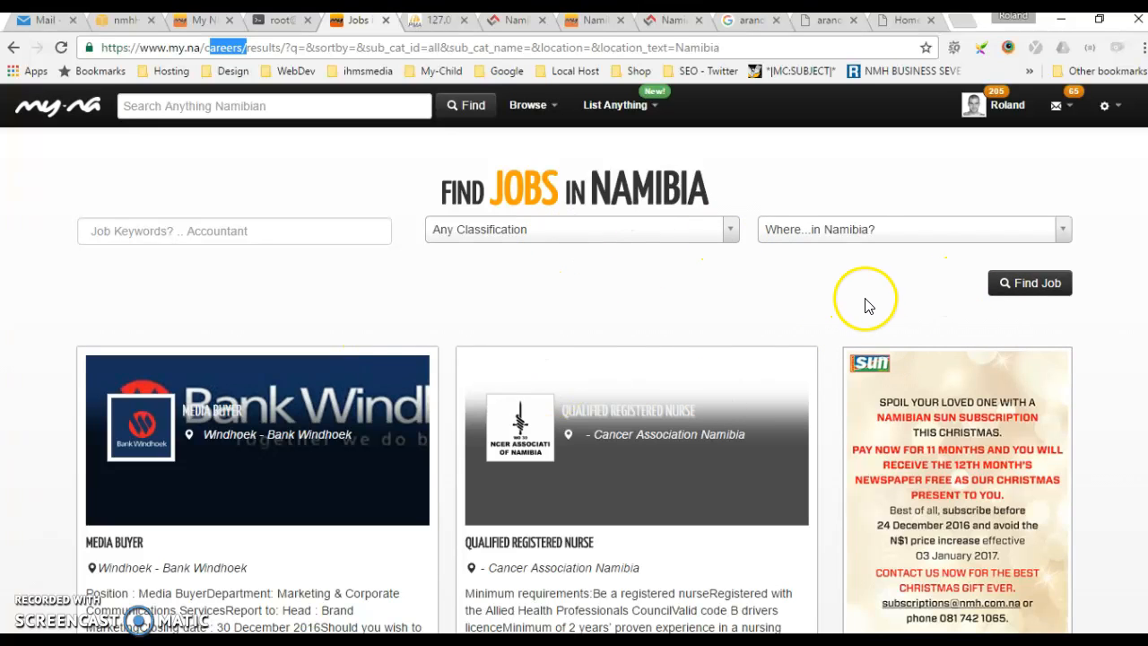
pyautogui.scroll(-1, 314, 377)
pyautogui.scroll(-1, 319, 381)
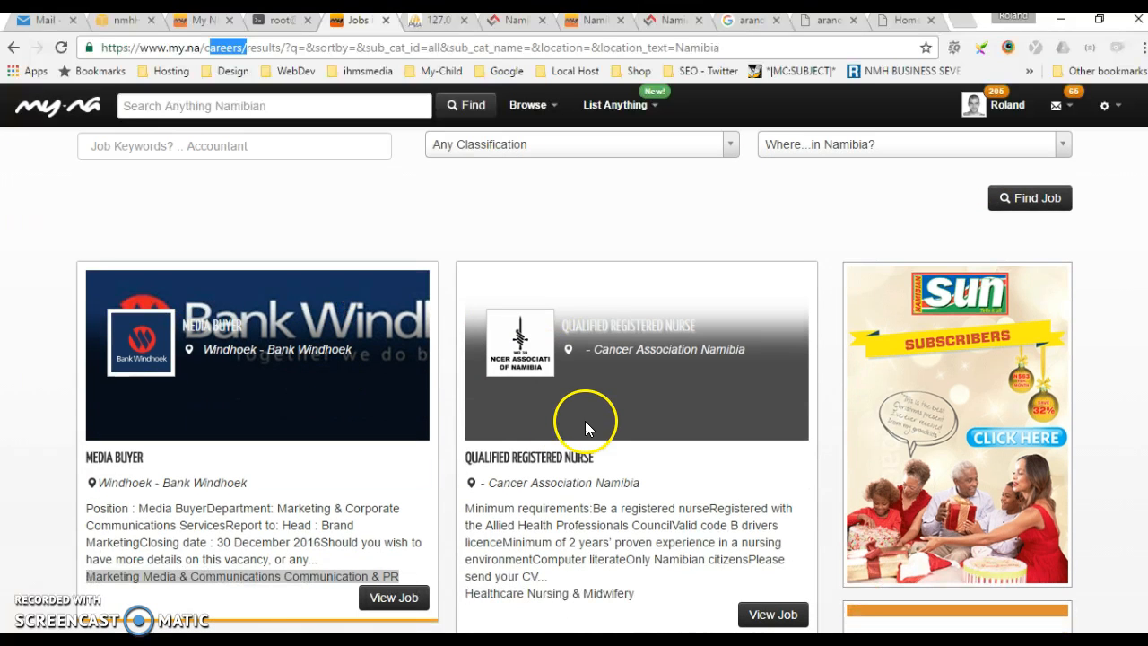
pyautogui.moveTo(567, 325); pyautogui.dragTo(682, 326)
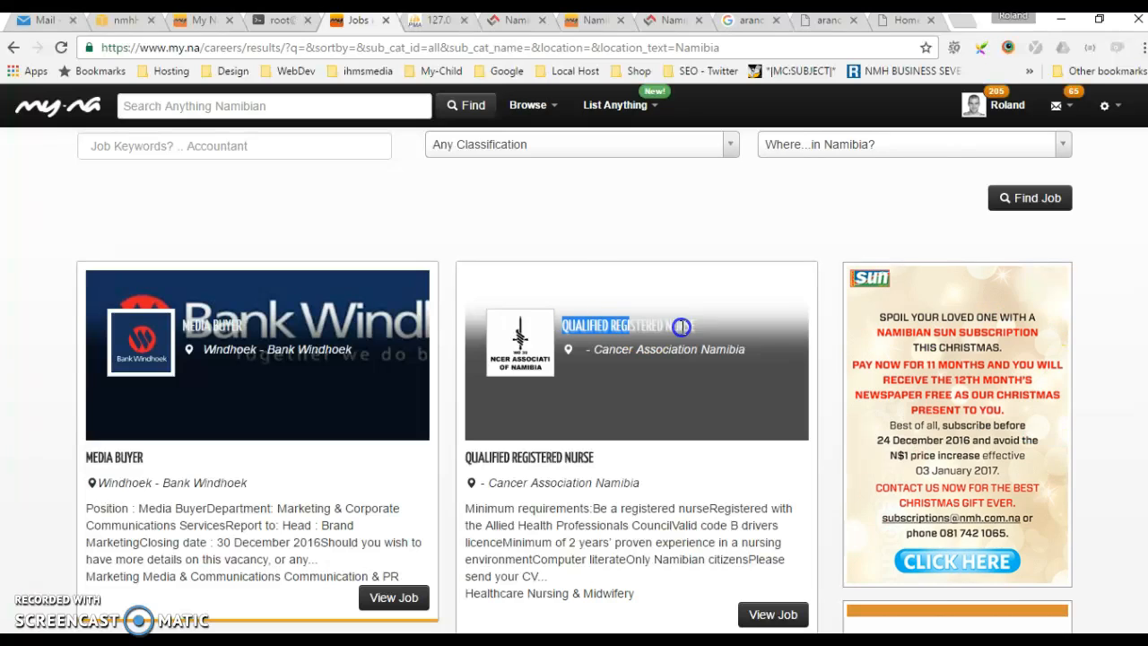
pyautogui.moveTo(745, 352); pyautogui.dragTo(520, 341)
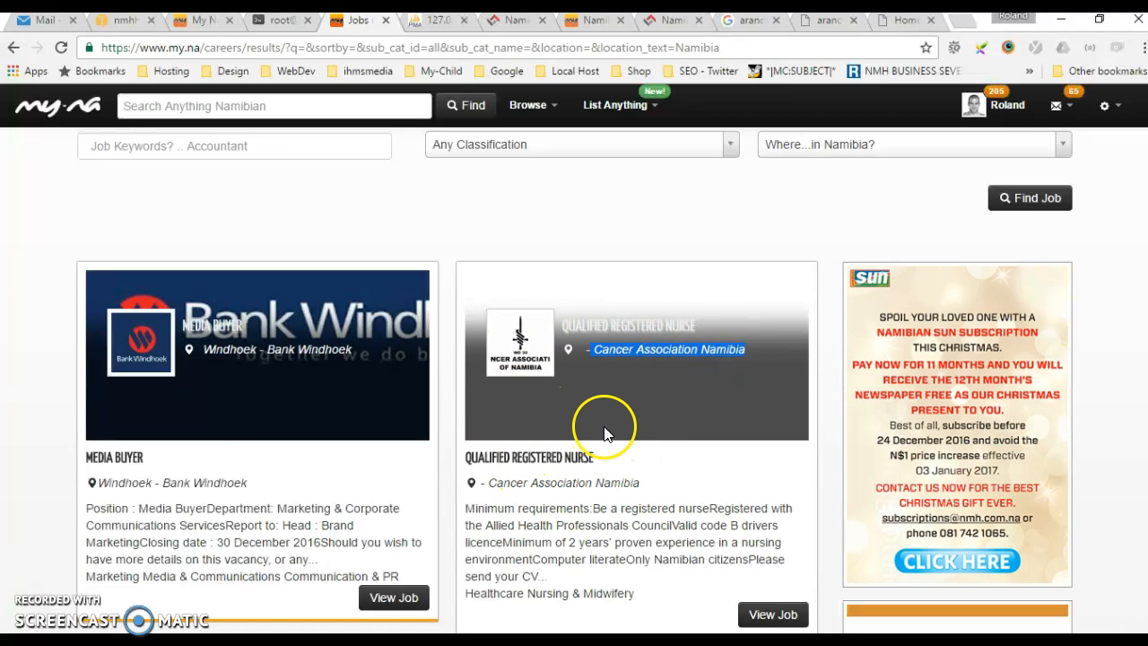
pyautogui.scroll(1, 360, 238)
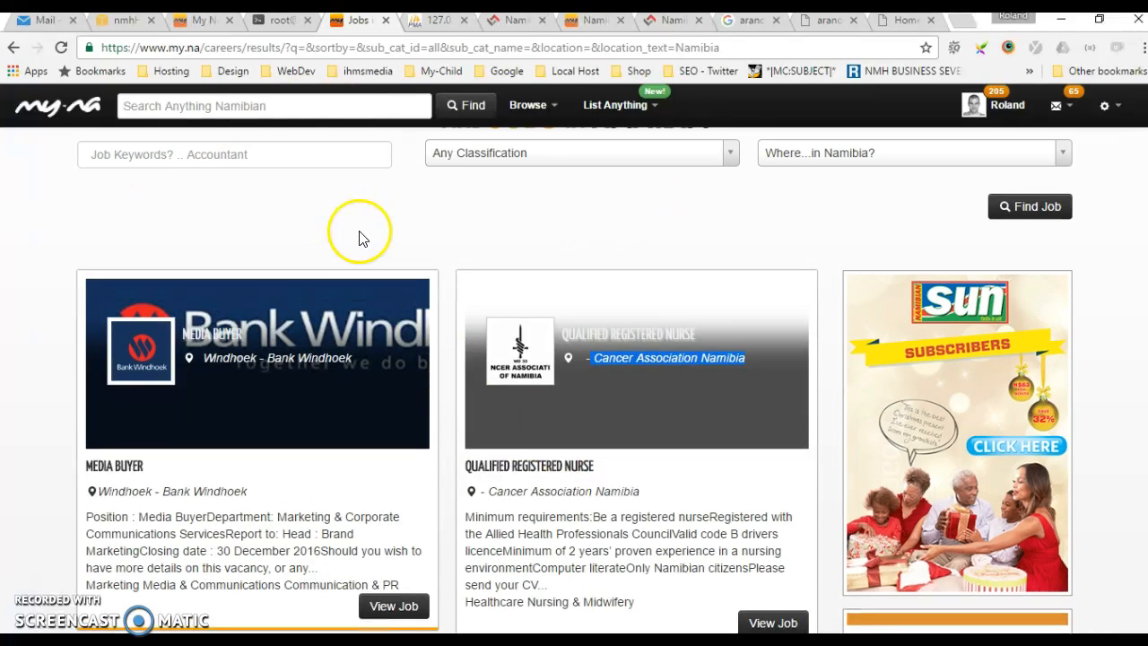
# Return to the admin's All Business list and scroll through it
pyautogui.click(594, 22)
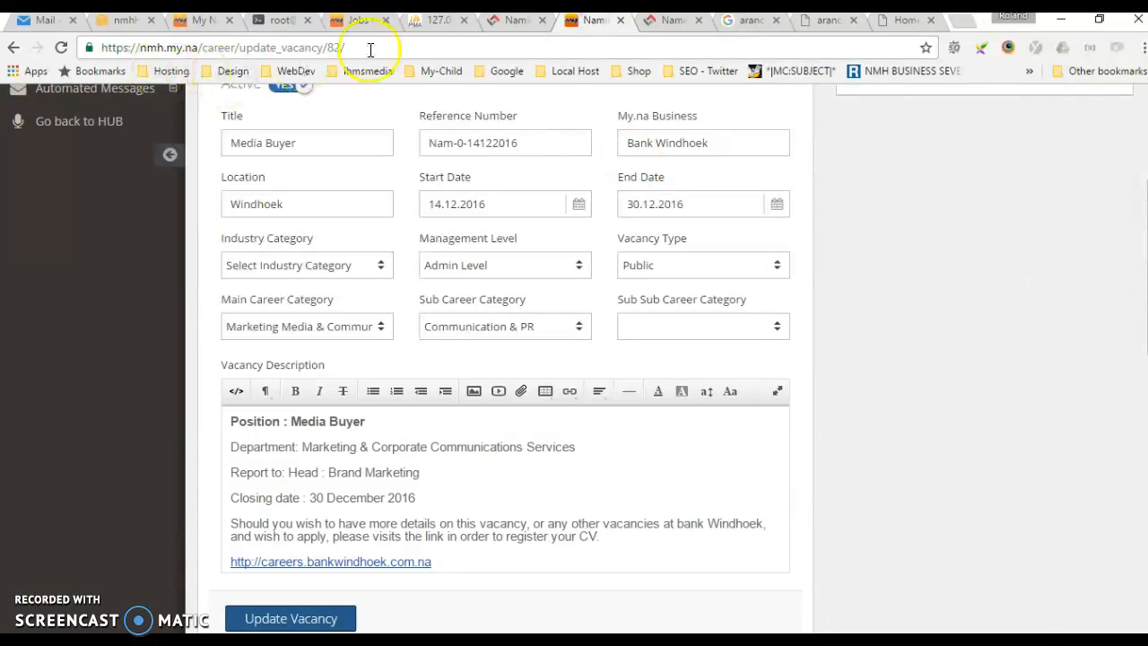
pyautogui.click(511, 24)
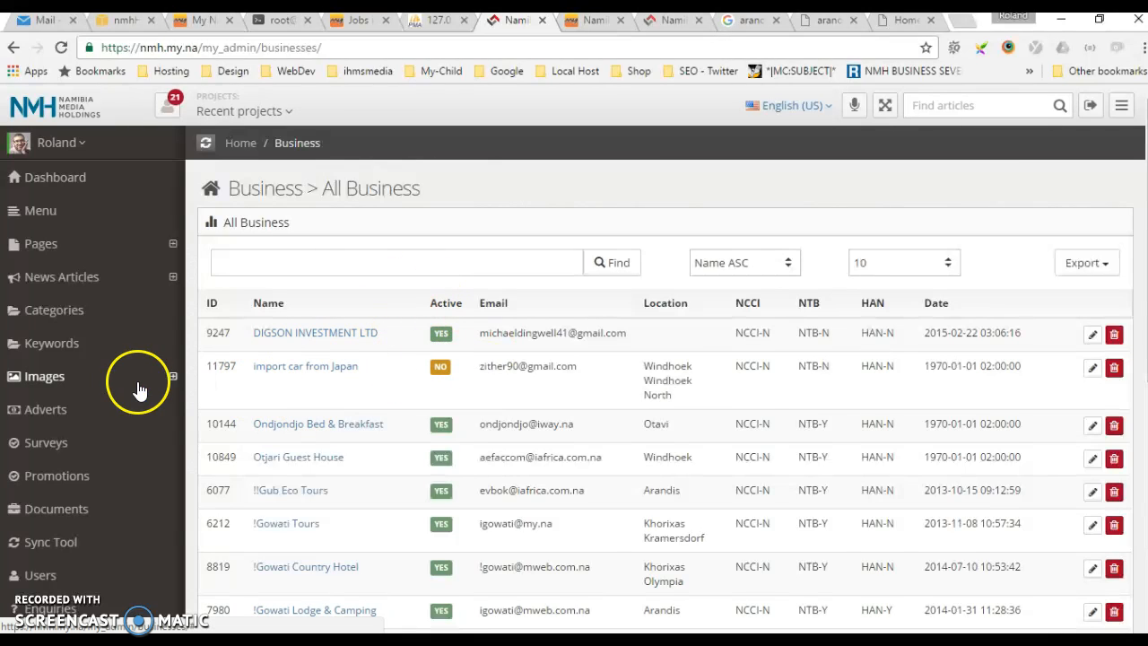
pyautogui.scroll(-5, 139, 390)
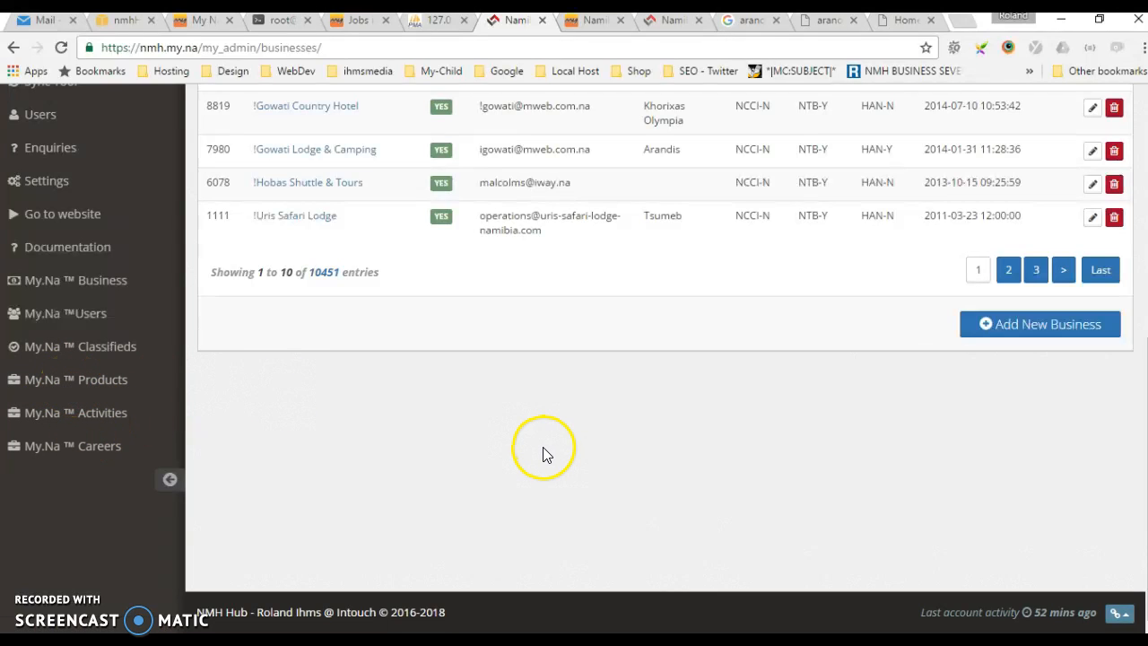
pyautogui.scroll(5, 544, 449)
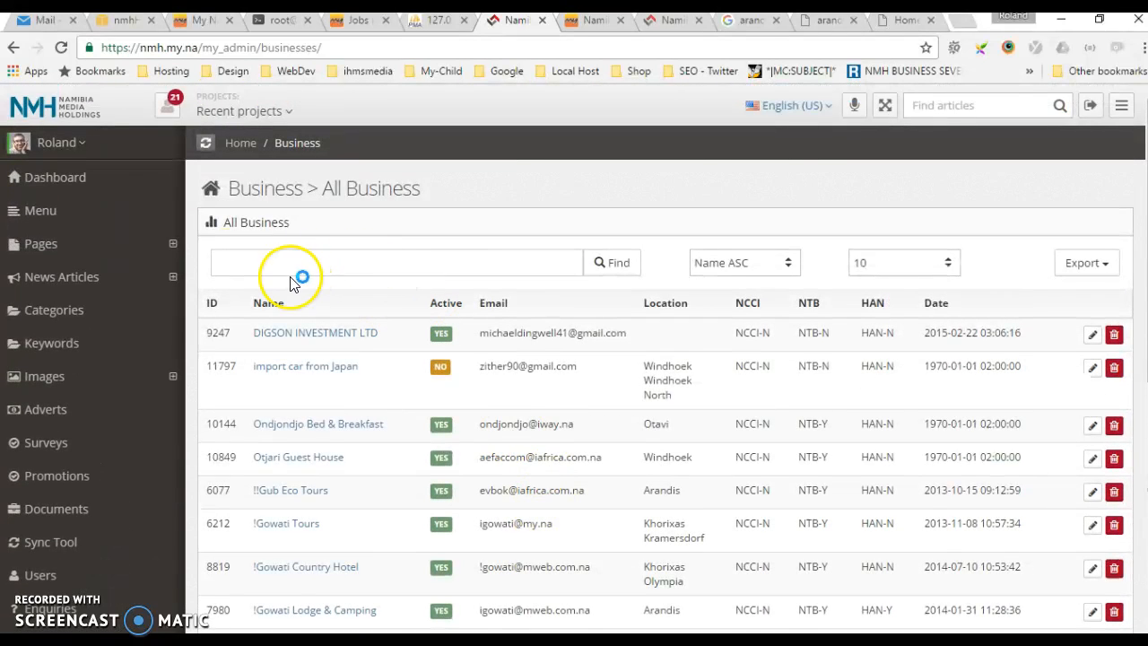